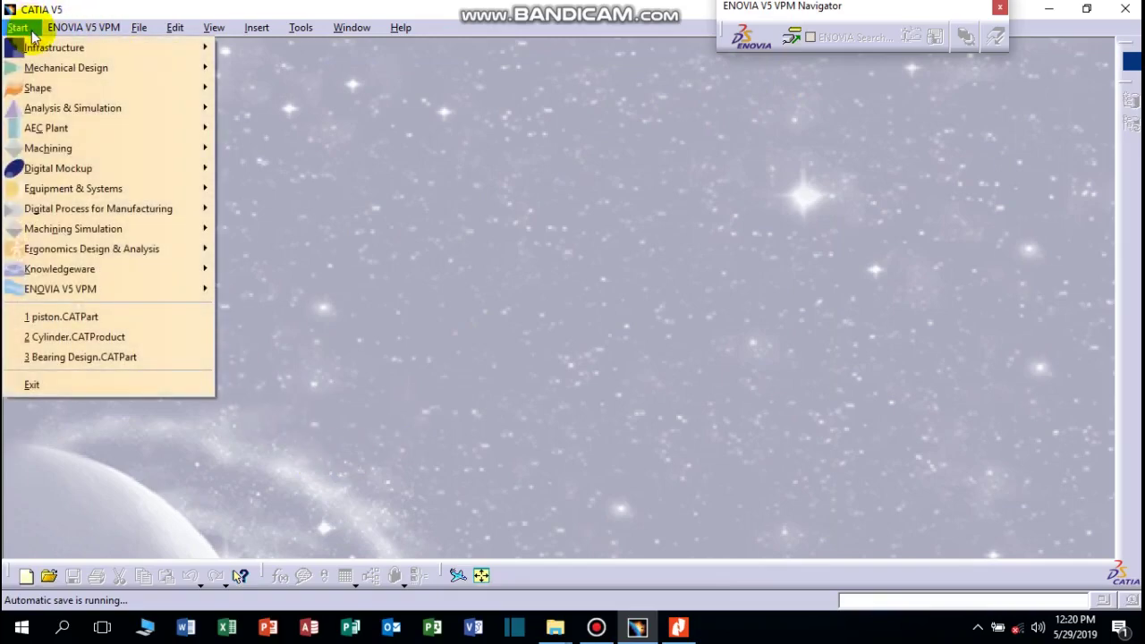
# Create a new Part Design part named 'piston' from the Start menu
pyautogui.moveTo(85, 70)
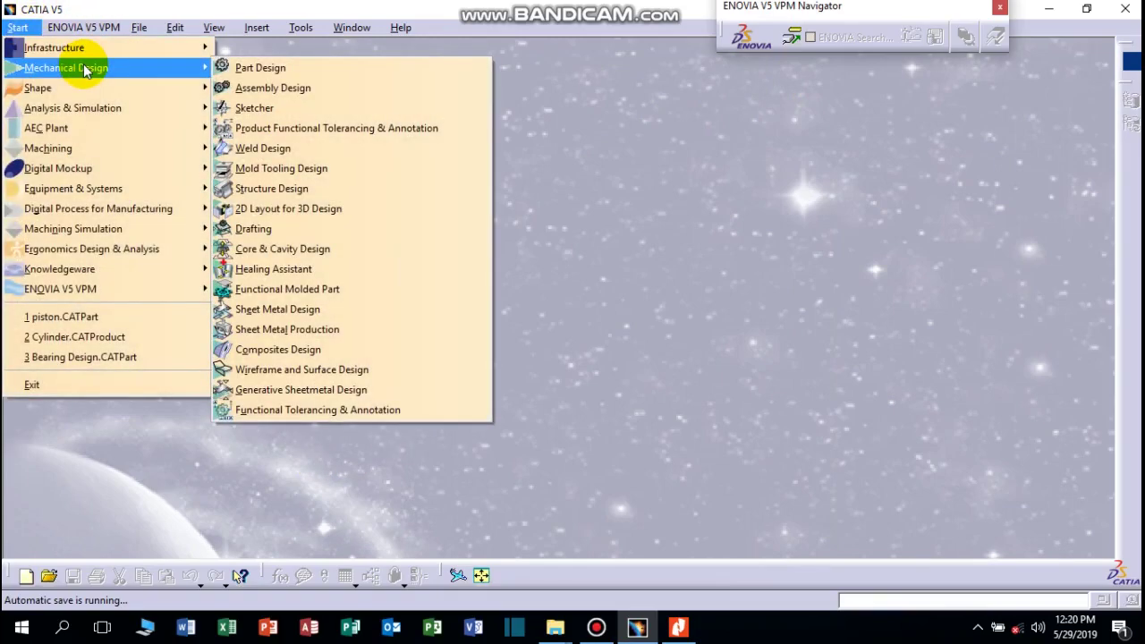
pyautogui.click(259, 68)
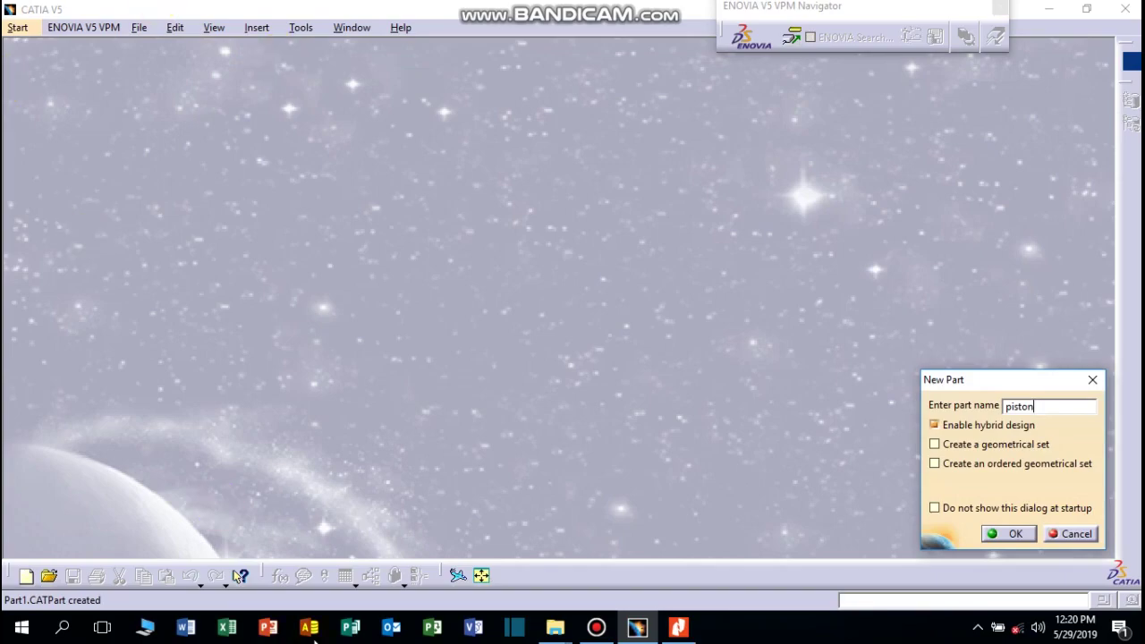
pyautogui.click(1019, 533)
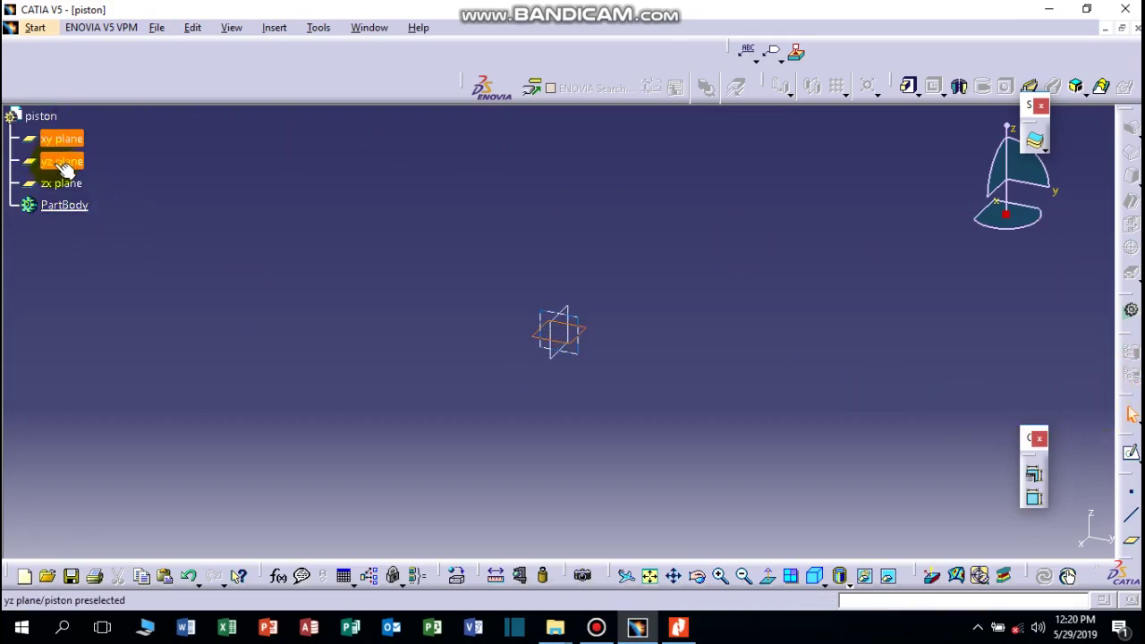
# Open a sketch on the xy plane and bring up the piston drawing in Nitro Pro
pyautogui.click(1129, 453)
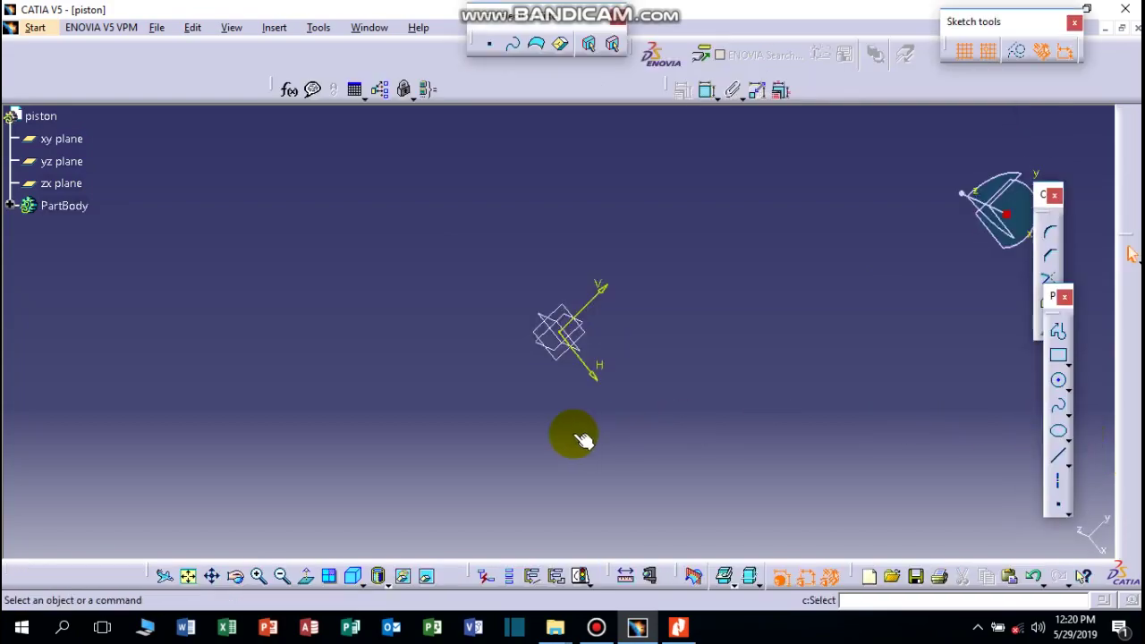
pyautogui.click(678, 627)
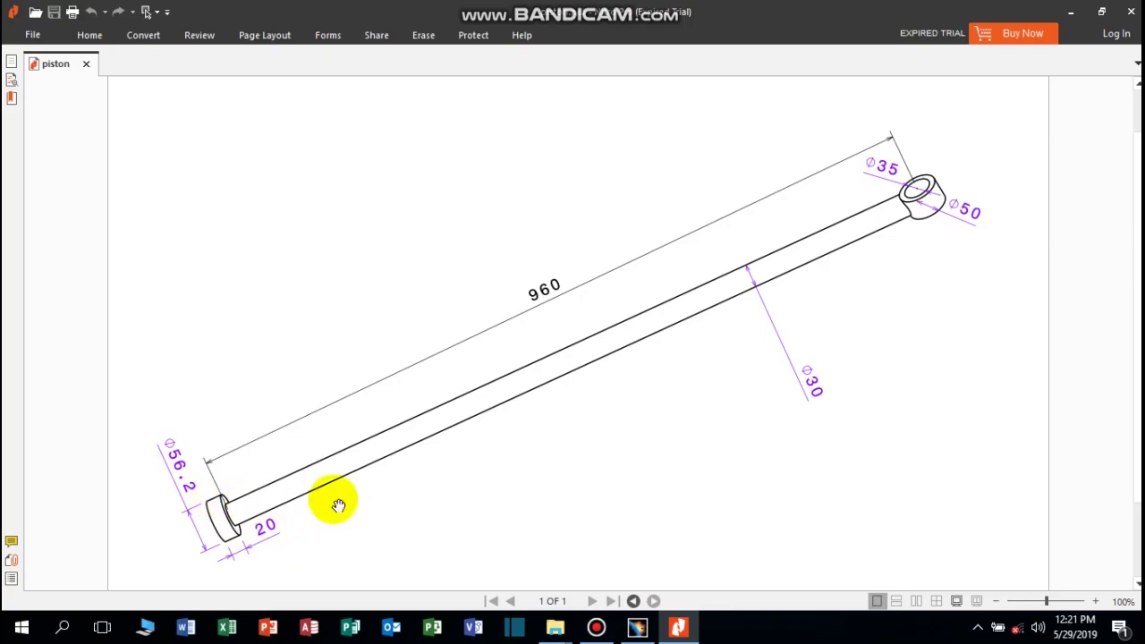
# Back in CATIA, draw a circle centred on the sketch origin
pyautogui.click(638, 628)
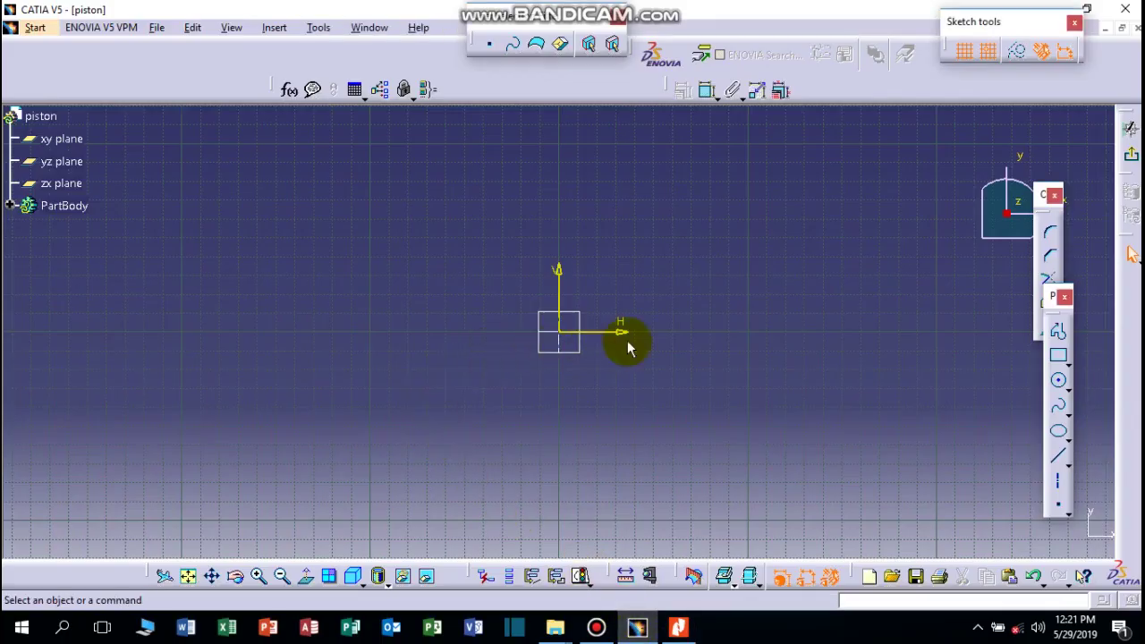
pyautogui.click(1060, 383)
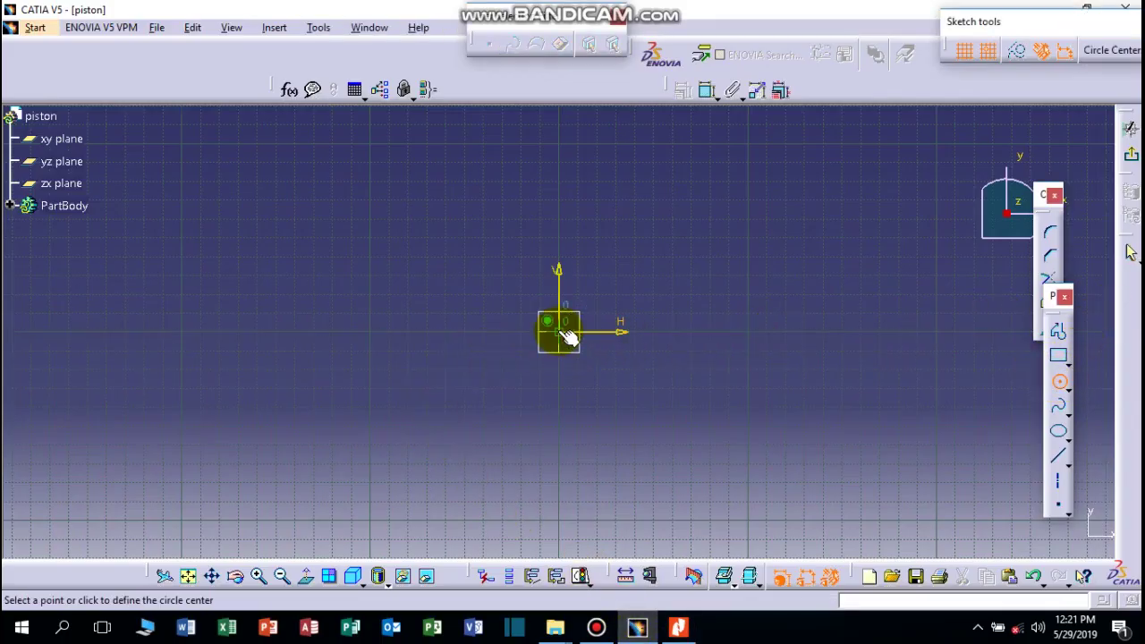
pyautogui.click(580, 258)
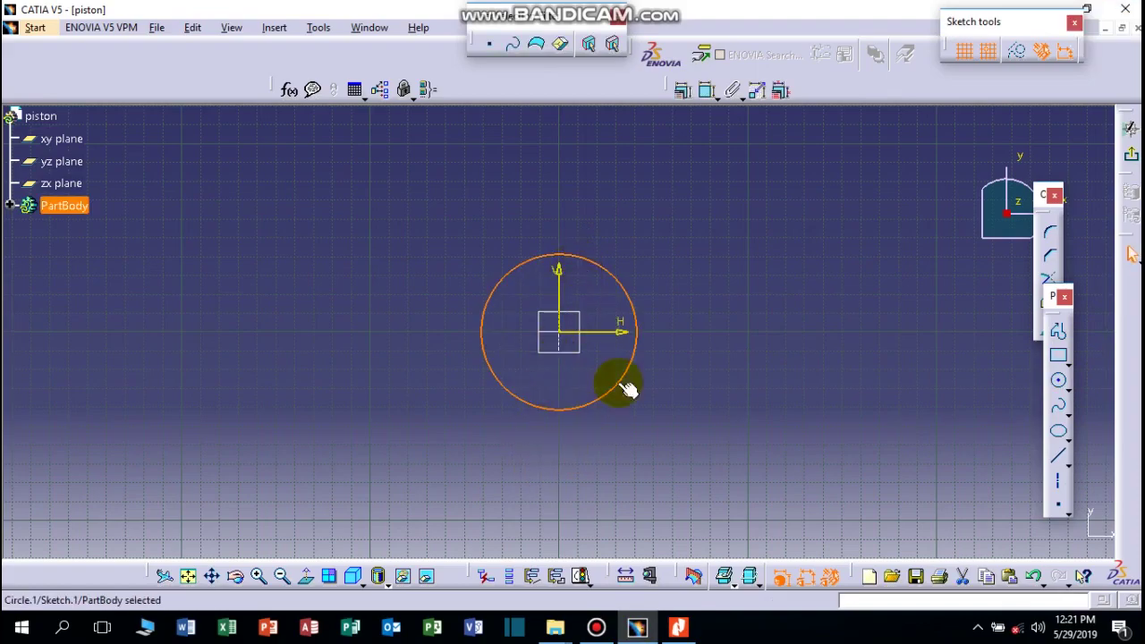
pyautogui.click(633, 292)
pyautogui.click(1051, 234)
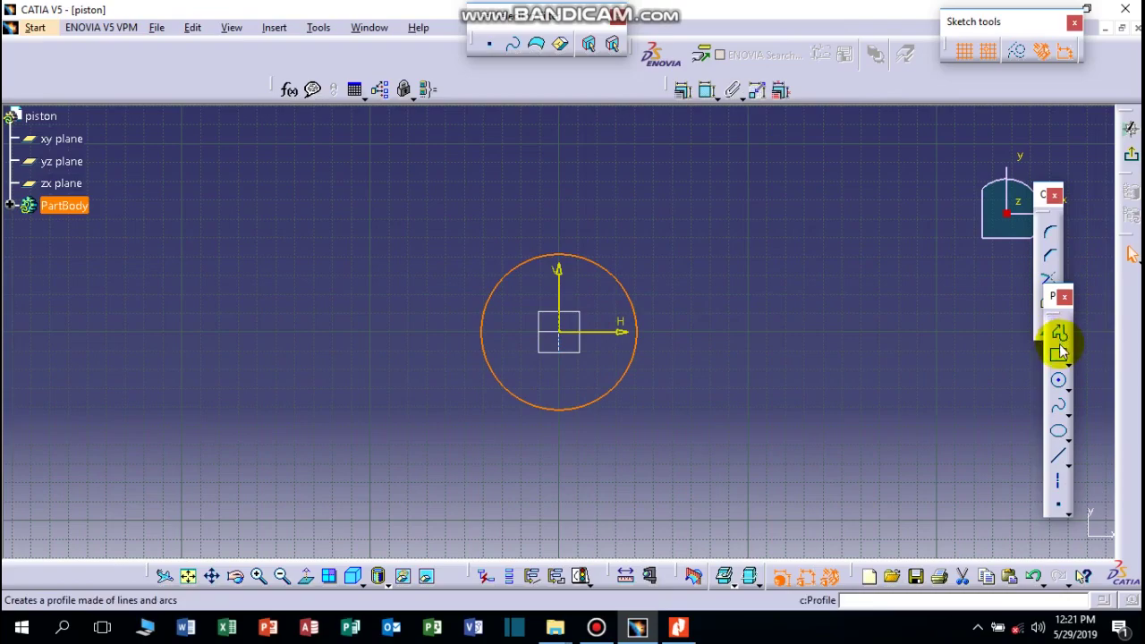
# Constrain the circle's diameter to 56.2 mm and exit the sketch
pyautogui.click(706, 90)
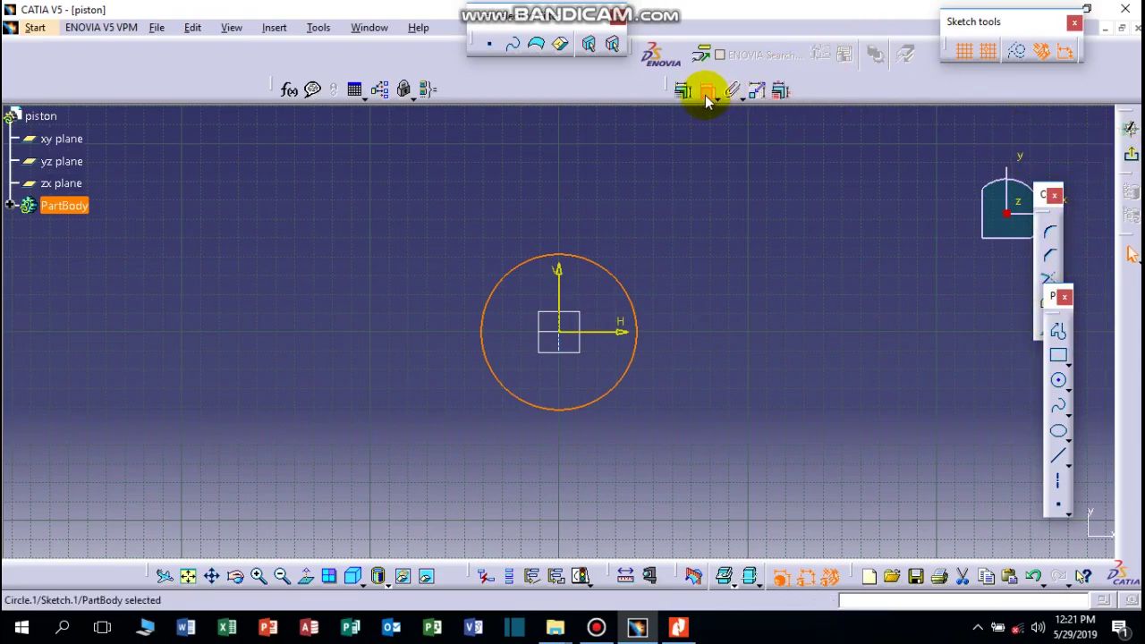
pyautogui.doubleClick(727, 240)
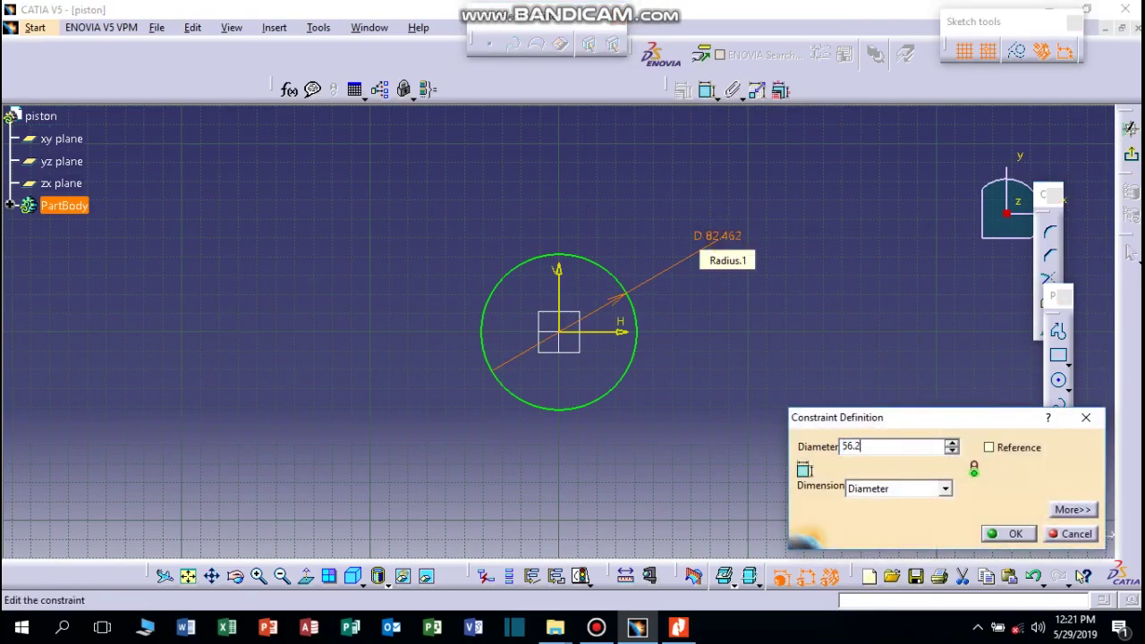
pyautogui.write('56.2')
pyautogui.press('Return')
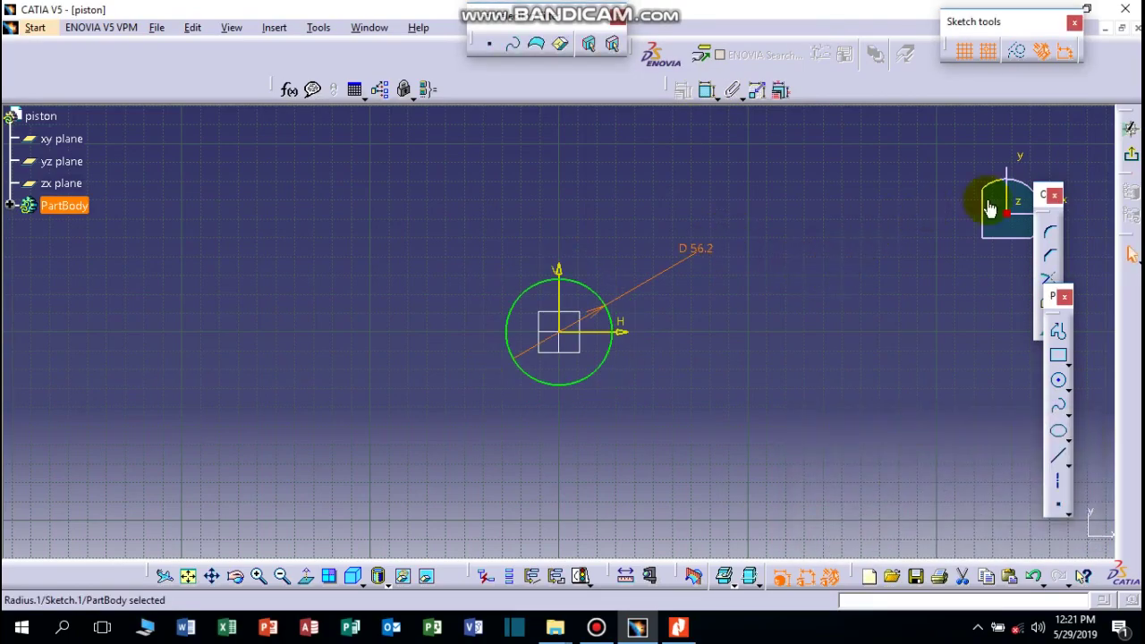
pyautogui.click(1128, 155)
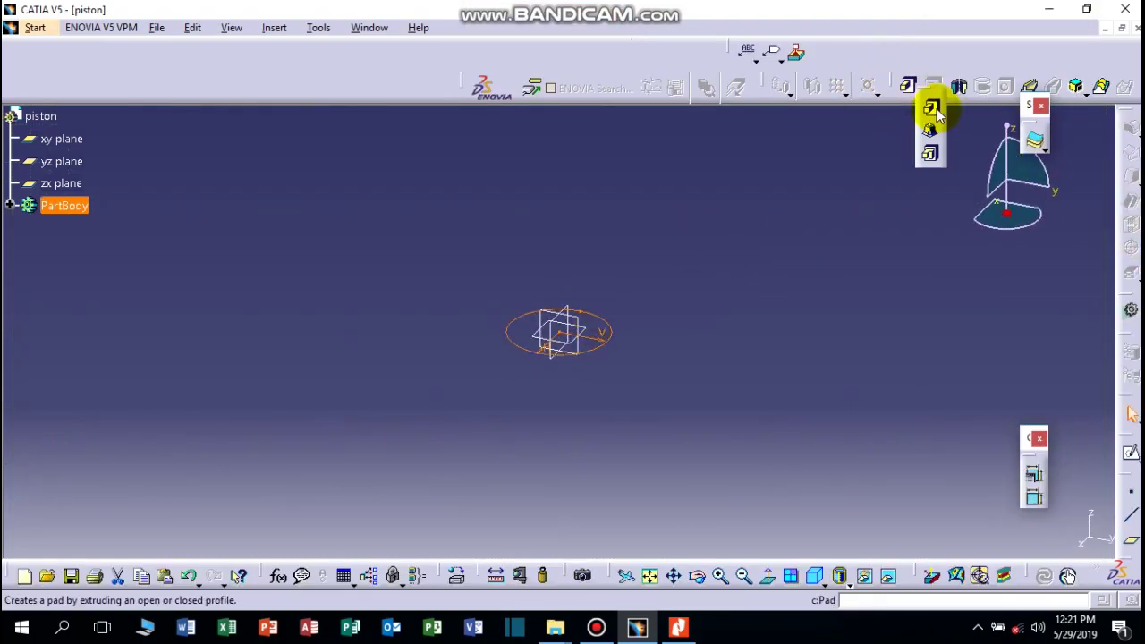
# Pad Sketch.1 by 20 mm into the disc base and select its top face
pyautogui.click(932, 110)
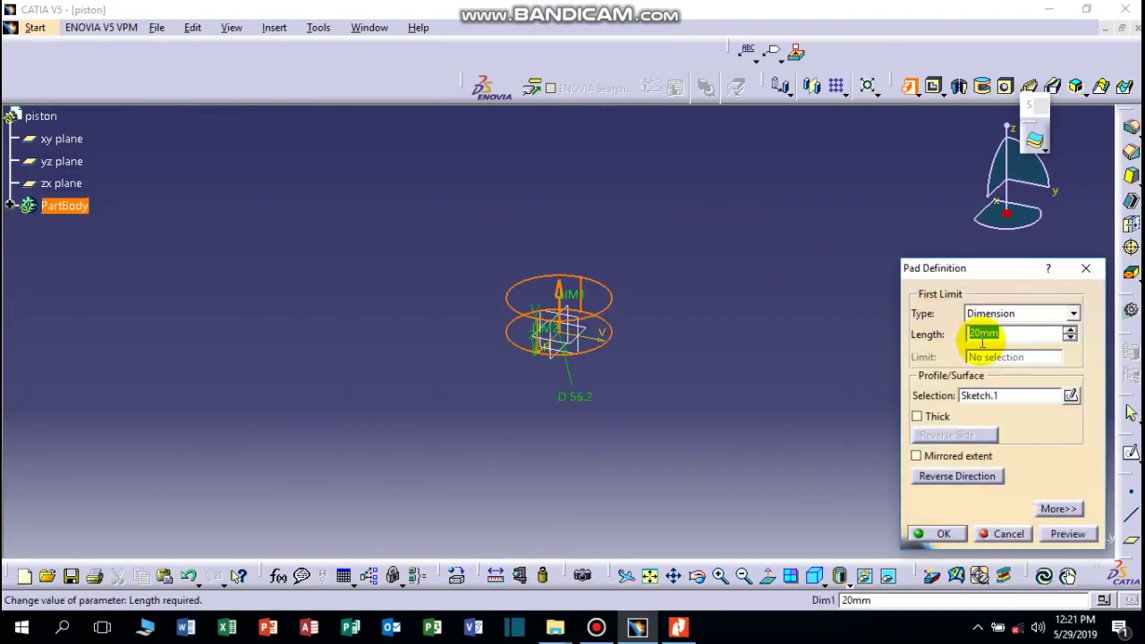
pyautogui.click(942, 533)
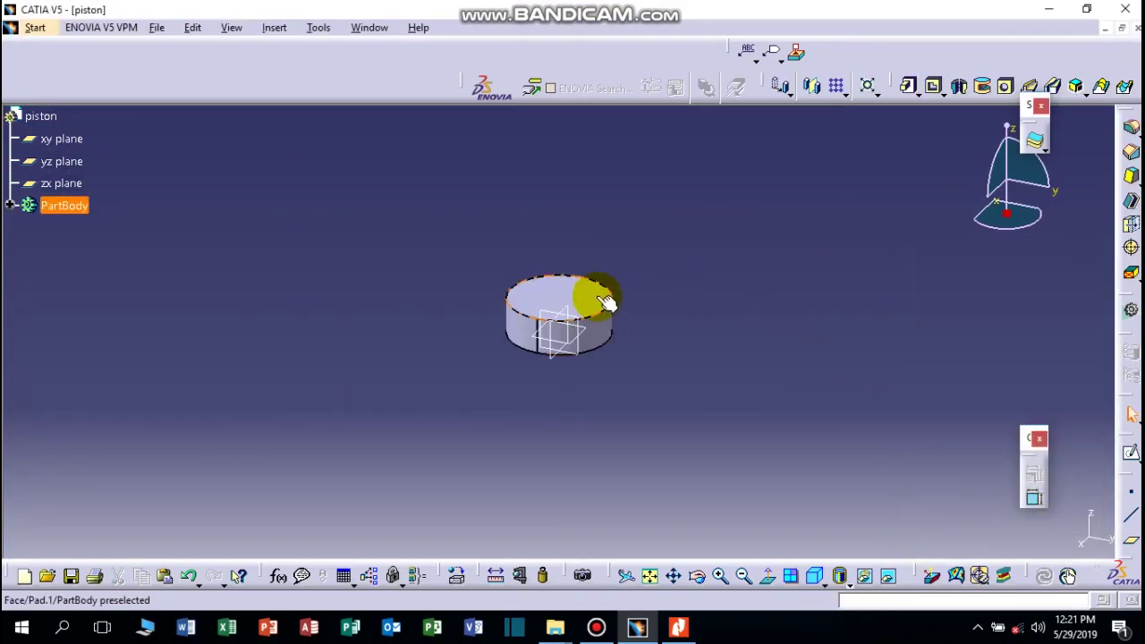
pyautogui.click(559, 288)
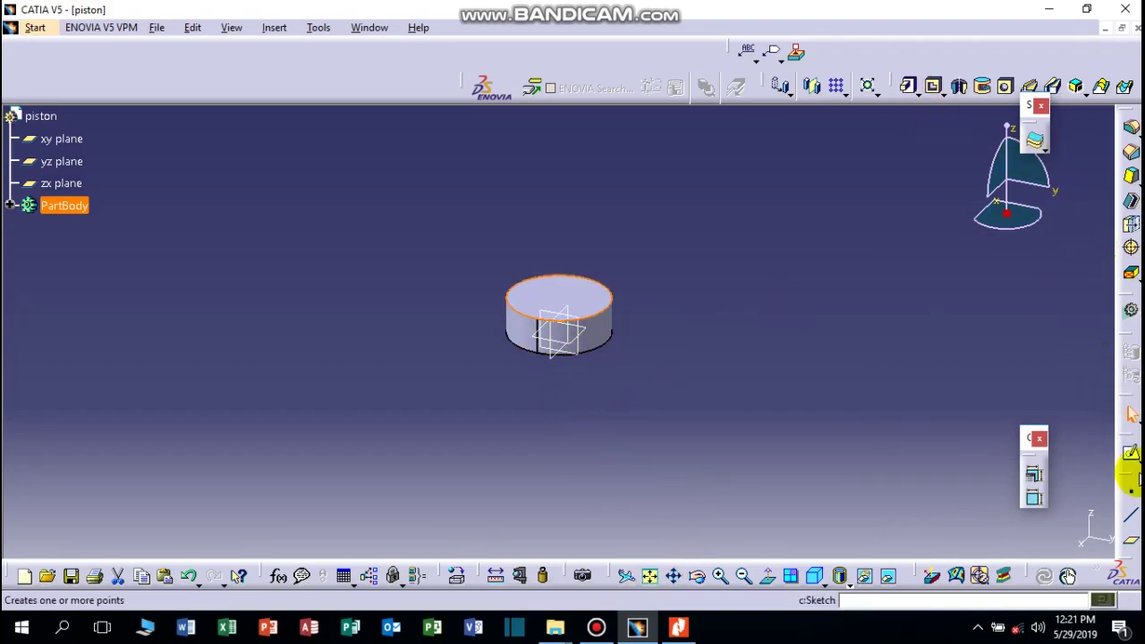
# Sketch a circle centred on the origin of the disc's top face, checking the rod size on the drawing
pyautogui.click(1131, 454)
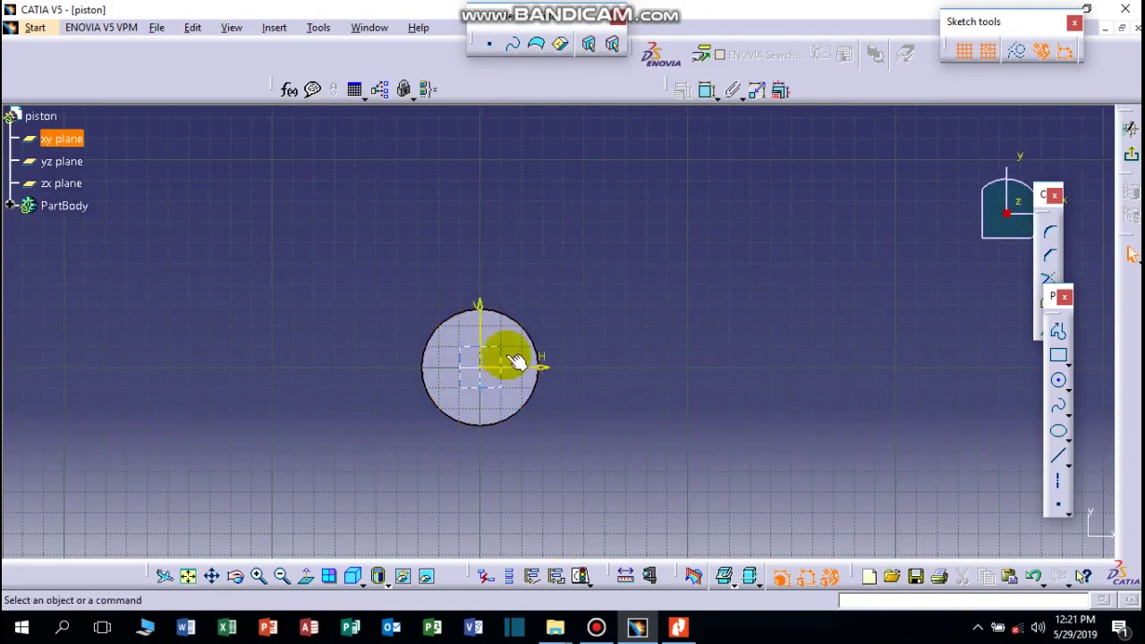
pyautogui.click(1059, 381)
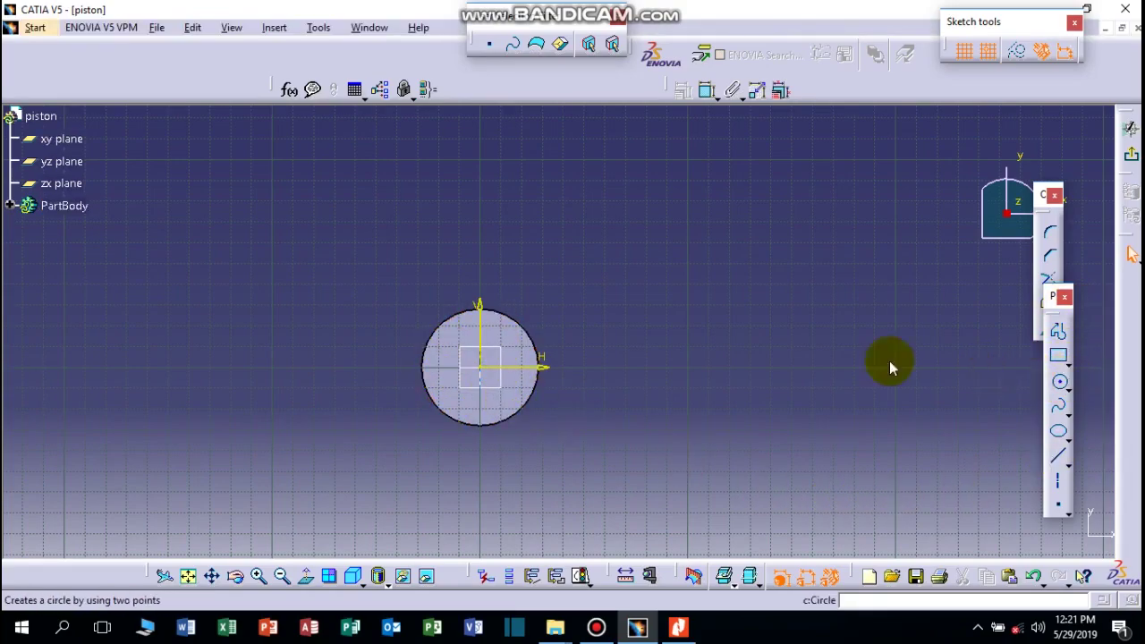
pyautogui.click(491, 374)
pyautogui.click(509, 330)
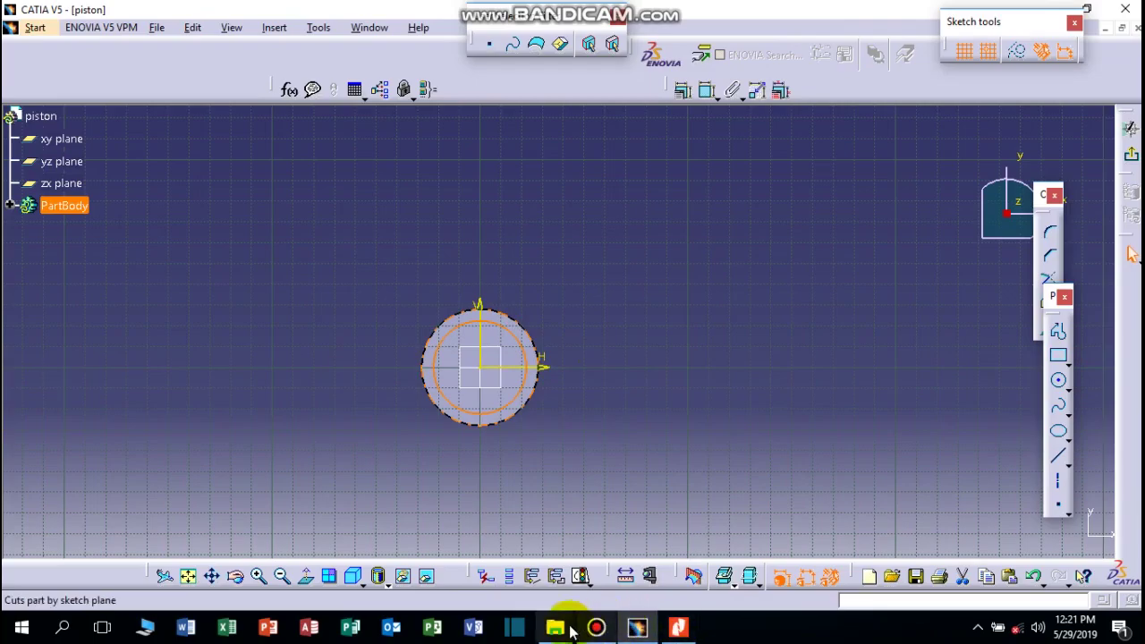
pyautogui.click(680, 629)
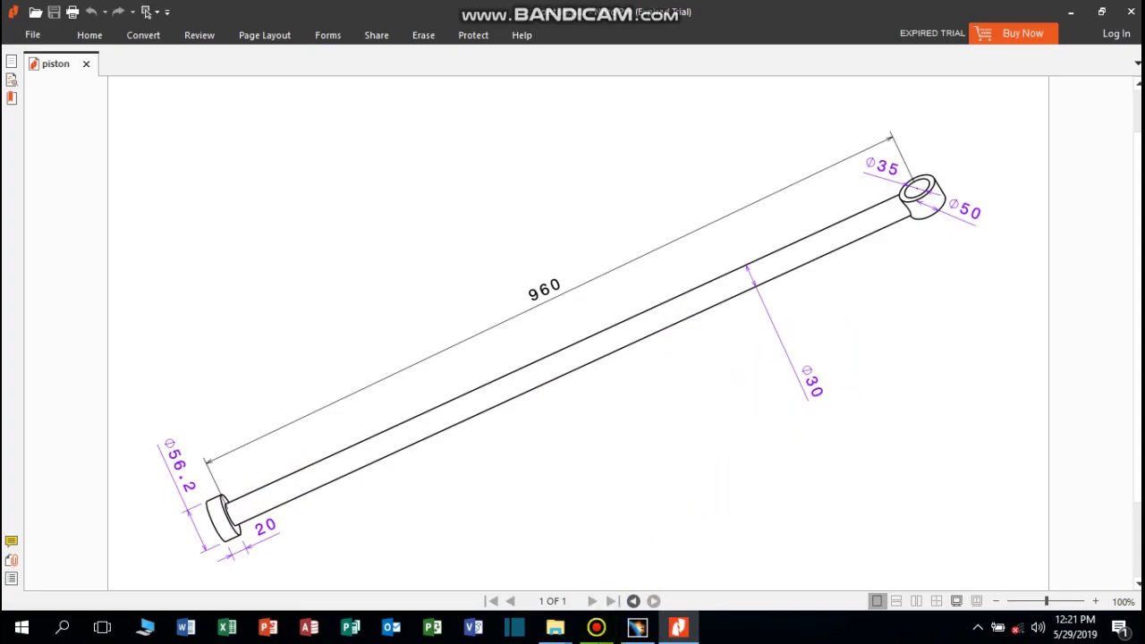
pyautogui.click(636, 627)
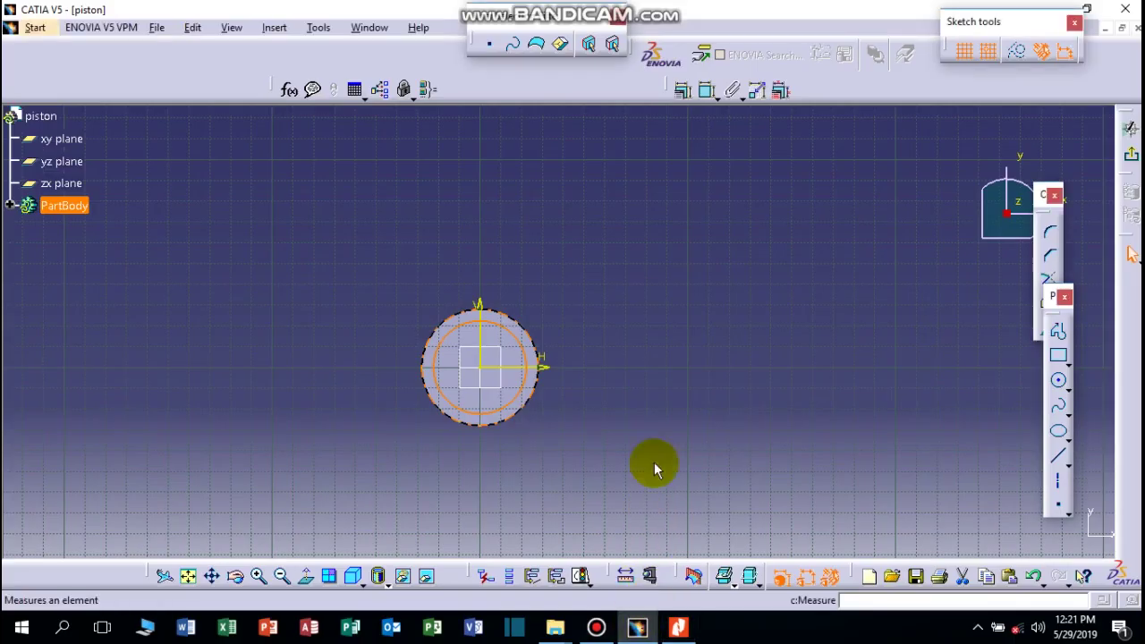
# Dimension the circle to a 30 mm diameter and exit the sketch
pyautogui.click(538, 363)
pyautogui.click(706, 90)
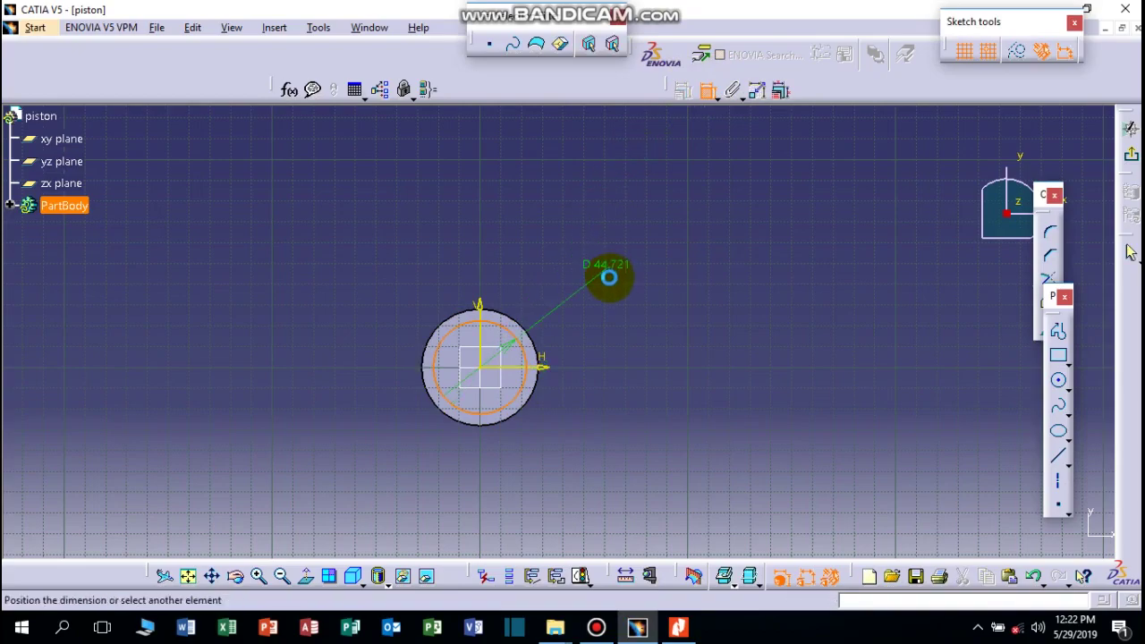
pyautogui.click(620, 273)
pyautogui.doubleClick(622, 275)
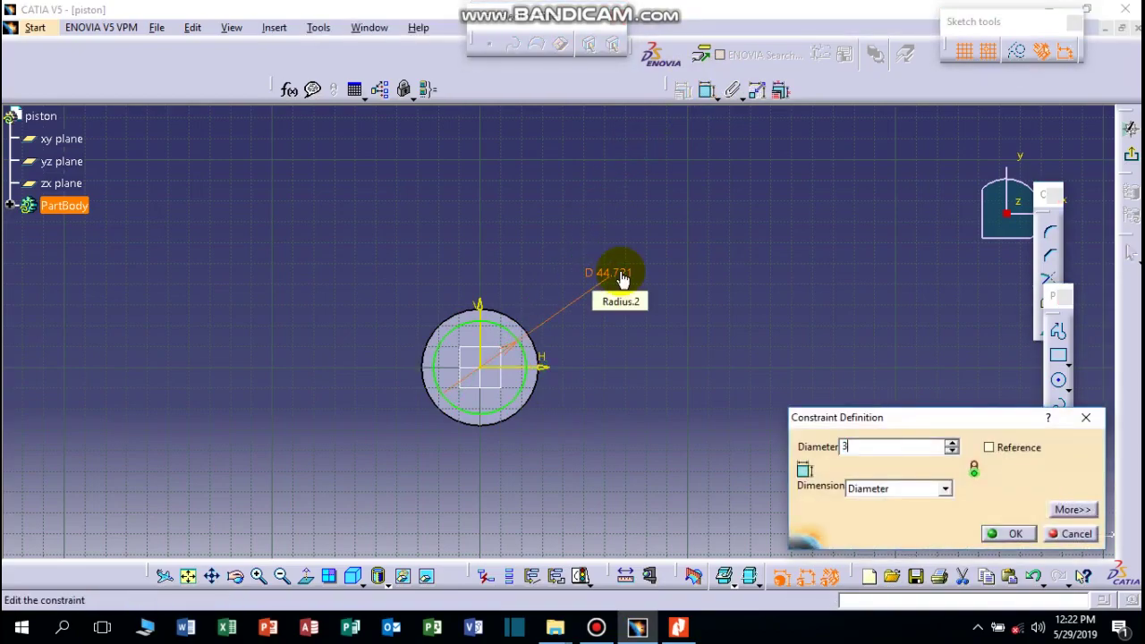
pyautogui.write('30')
pyautogui.click(1009, 533)
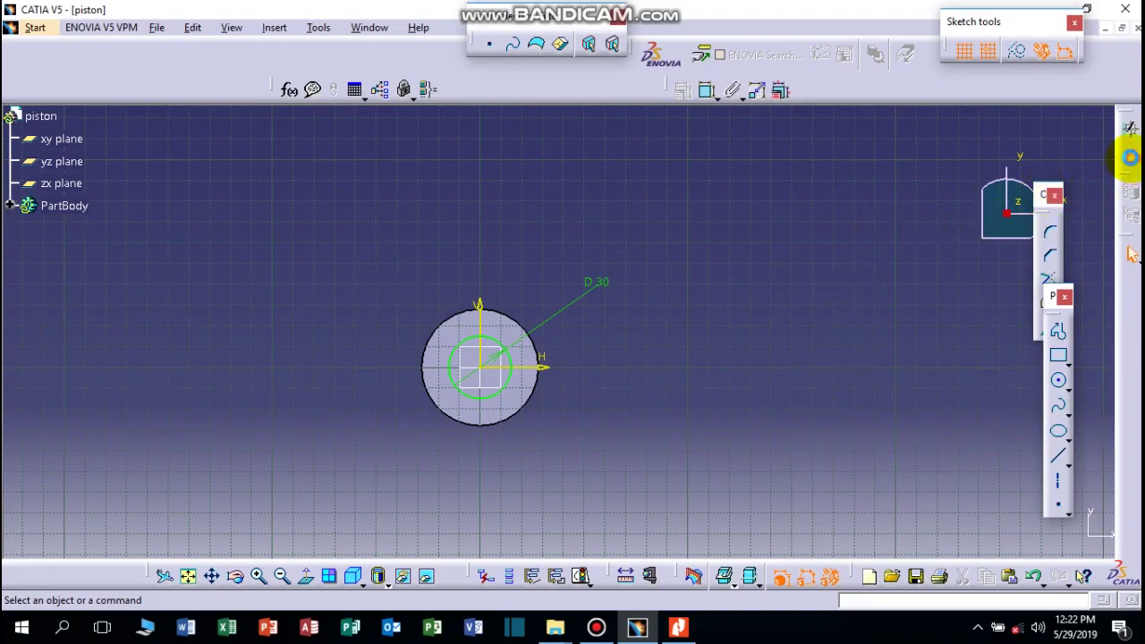
pyautogui.click(1130, 157)
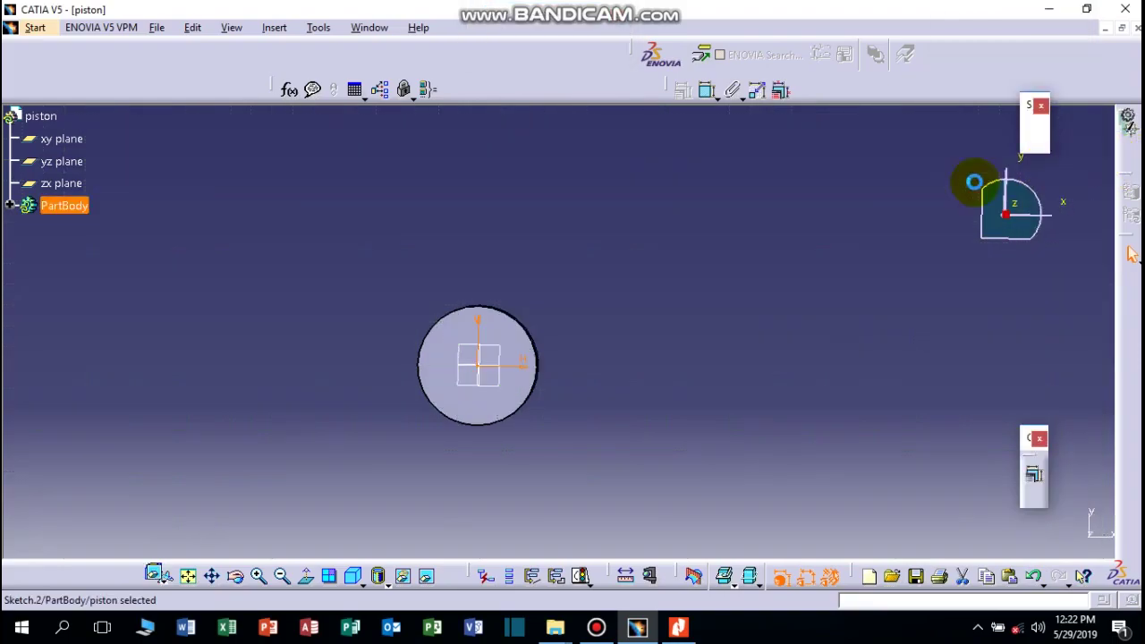
# Pad Sketch.2 960 mm upward to form the rod, after checking the drawing
pyautogui.click(679, 629)
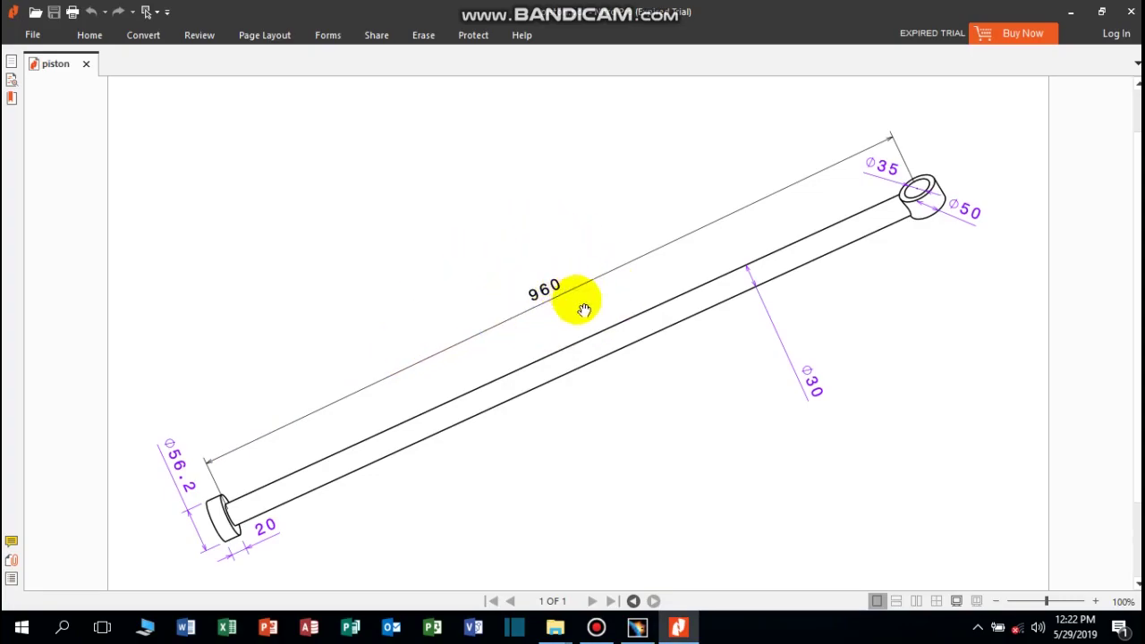
pyautogui.click(637, 627)
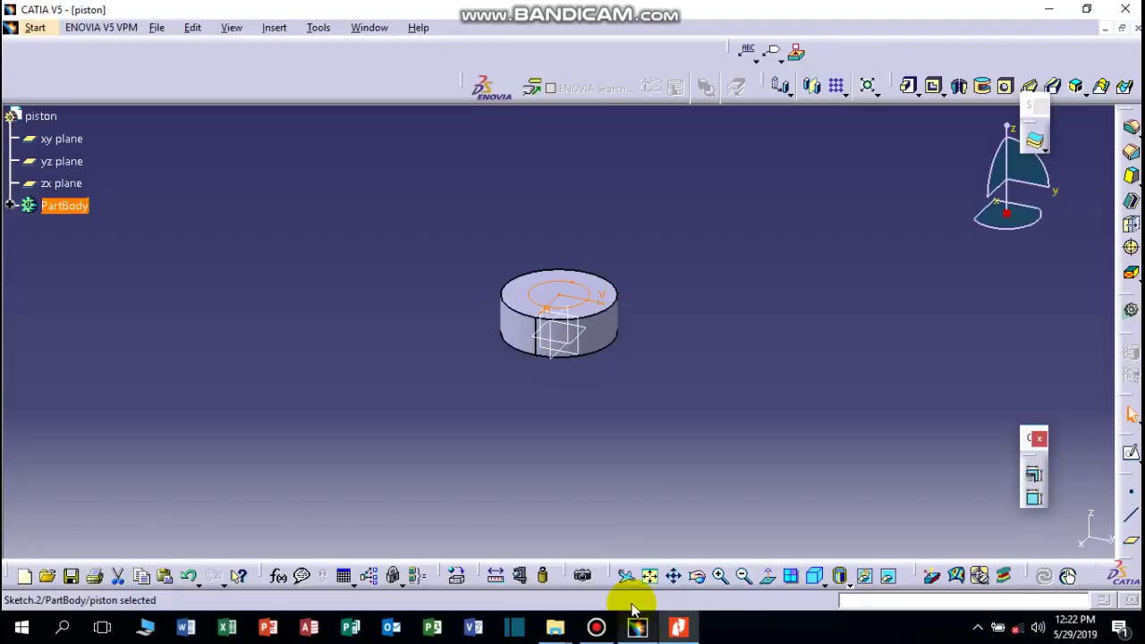
pyautogui.click(908, 86)
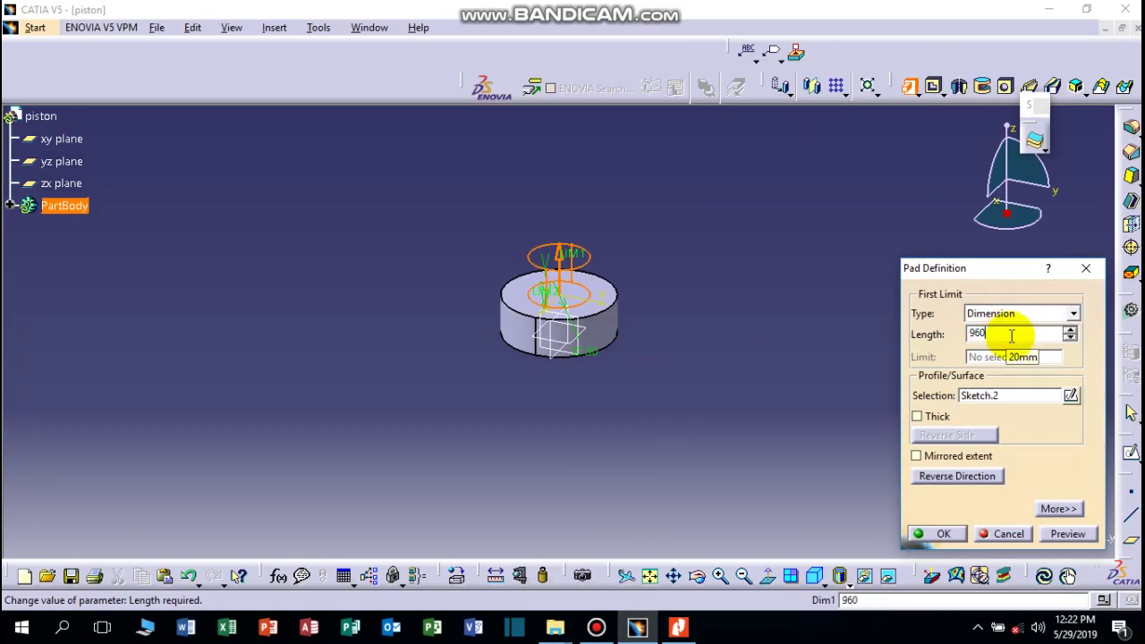
pyautogui.click(1064, 533)
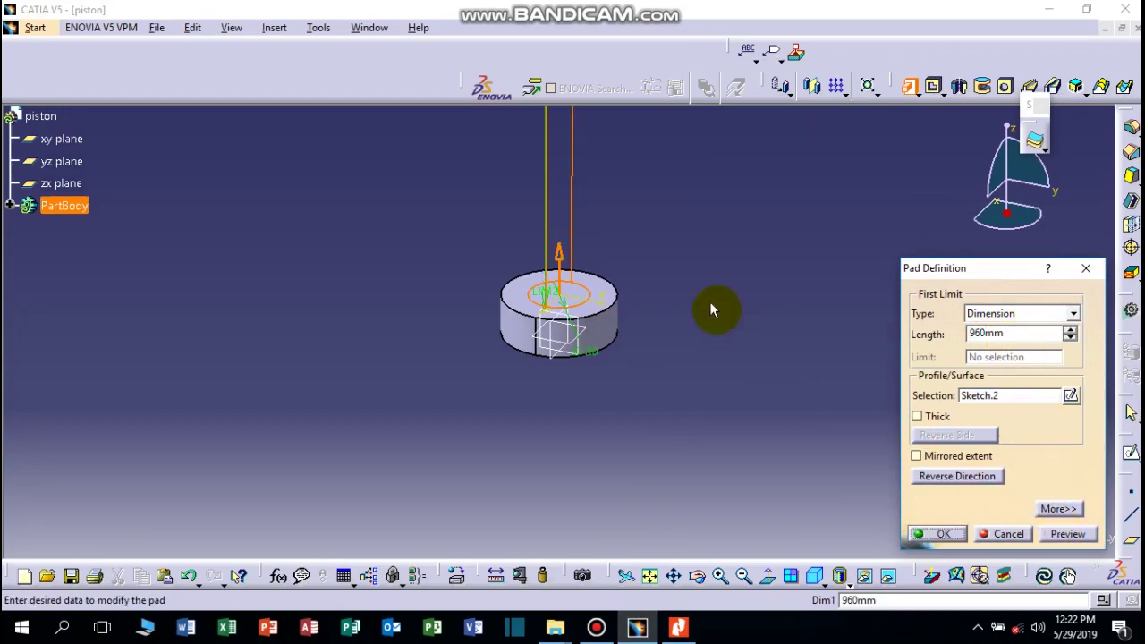
pyautogui.click(934, 534)
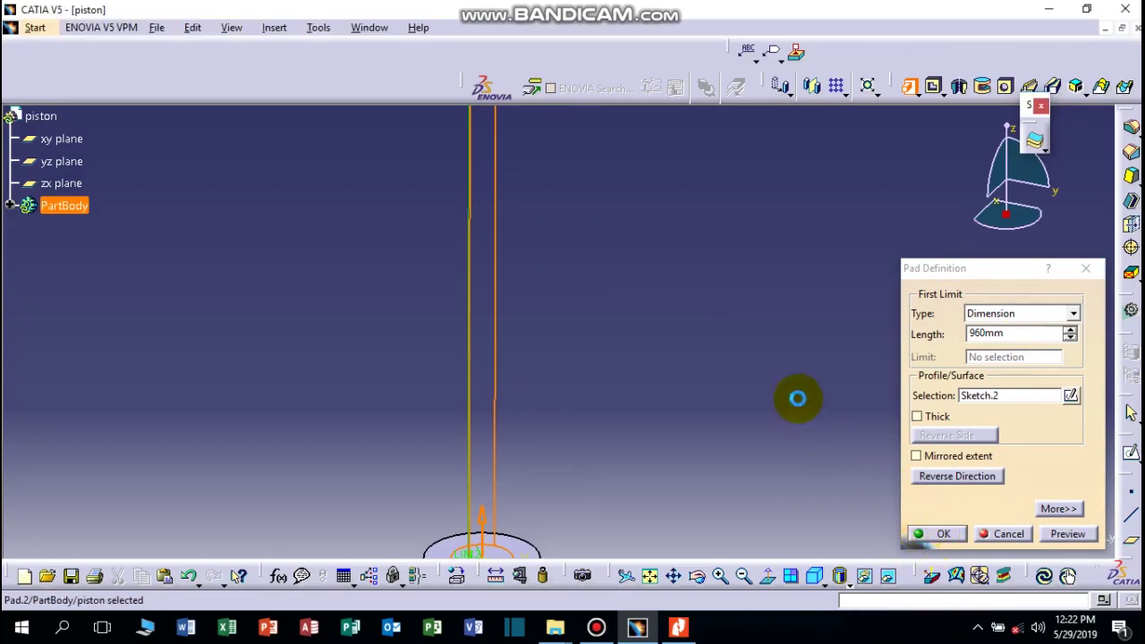
pyautogui.moveTo(742, 273); pyautogui.dragTo(759, 322, button='middle')
pyautogui.click(759, 322)
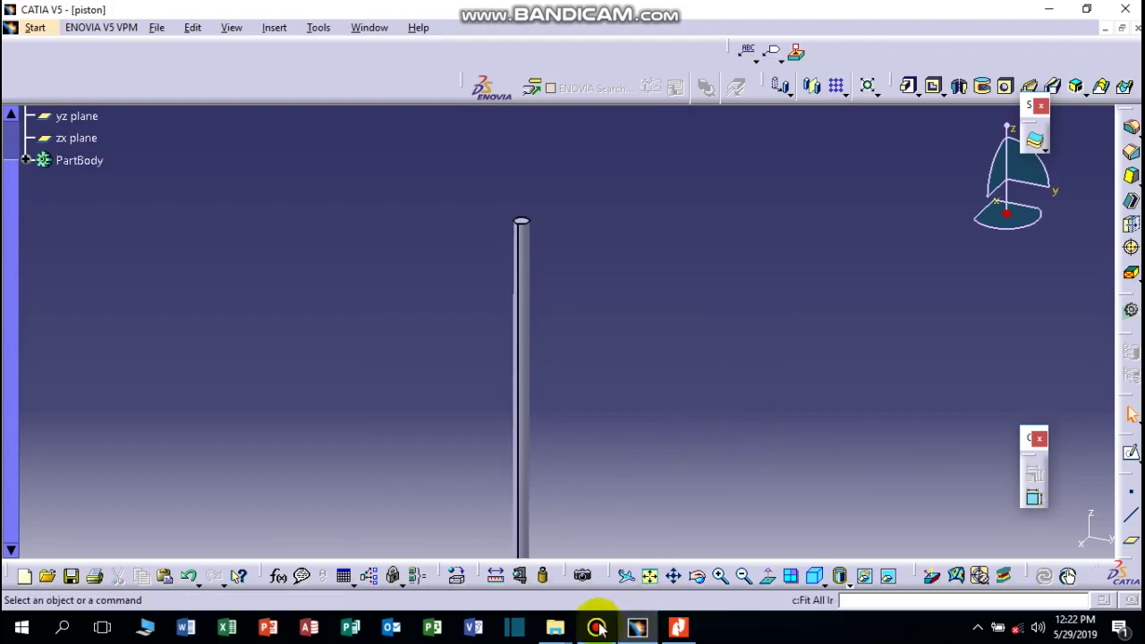
# Review the 960 rod length and Ø50/Ø35 eye on the piston drawing, then return to CATIA
pyautogui.click(678, 629)
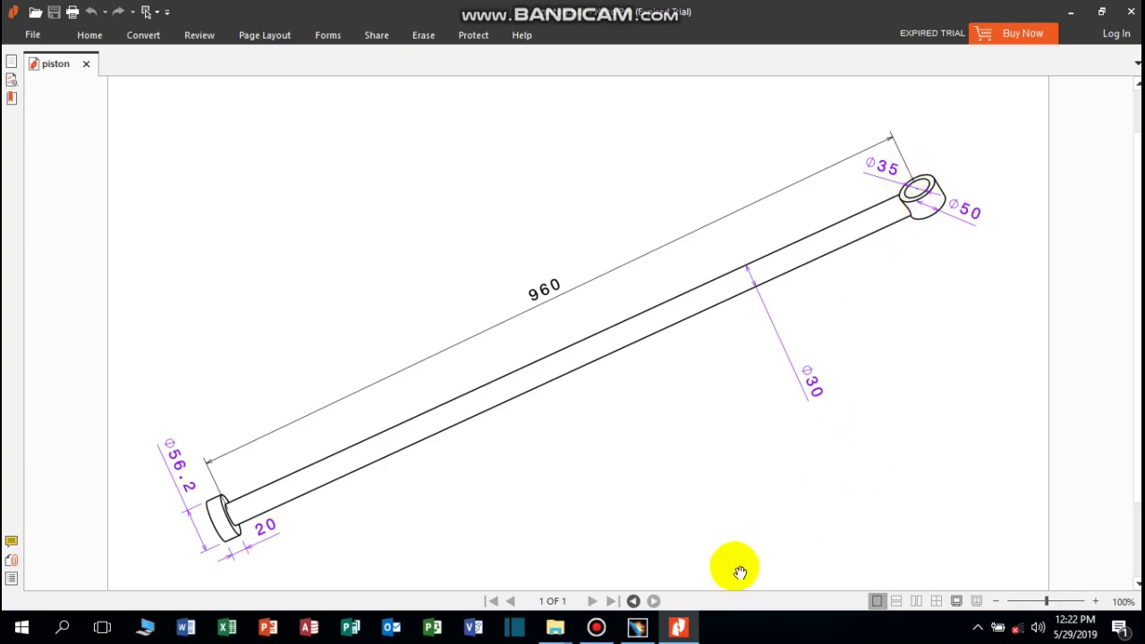
pyautogui.click(638, 629)
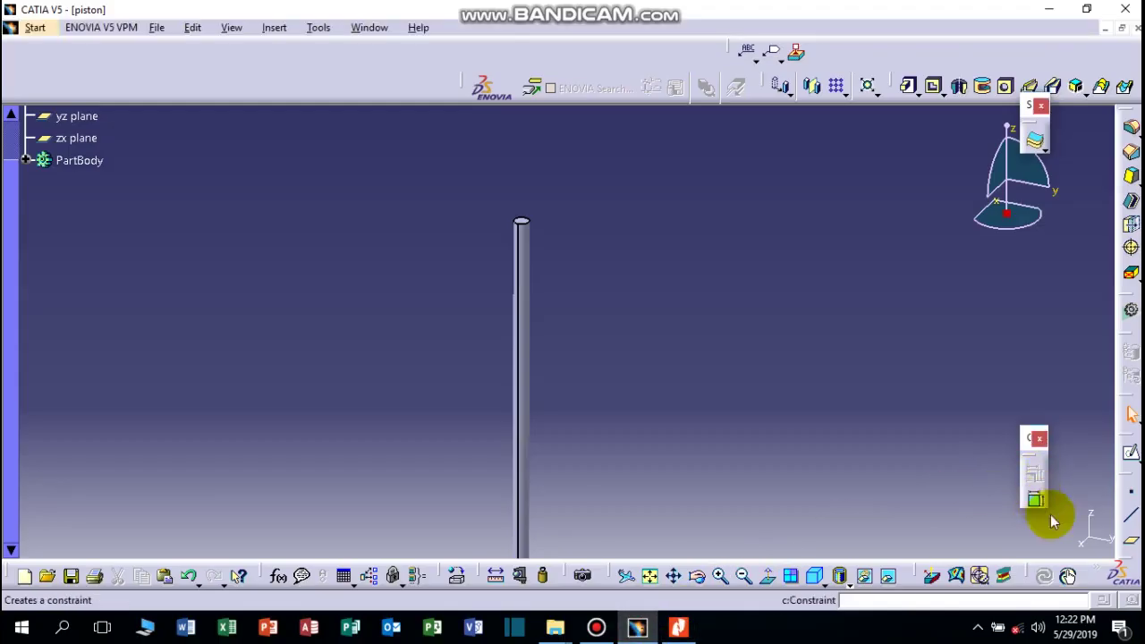
# Create Plane.1 using Offset from plane, referencing the zx plane with a 9 mm offset
pyautogui.moveTo(756, 447)
pyautogui.mouseDown(button='middle')
pyautogui.moveTo(807, 340)
pyautogui.moveTo(659, 434)
pyautogui.moveTo(669, 472)
pyautogui.moveTo(695, 391)
pyautogui.moveTo(811, 552)
pyautogui.moveTo(1129, 548)
pyautogui.mouseUp(button='middle')
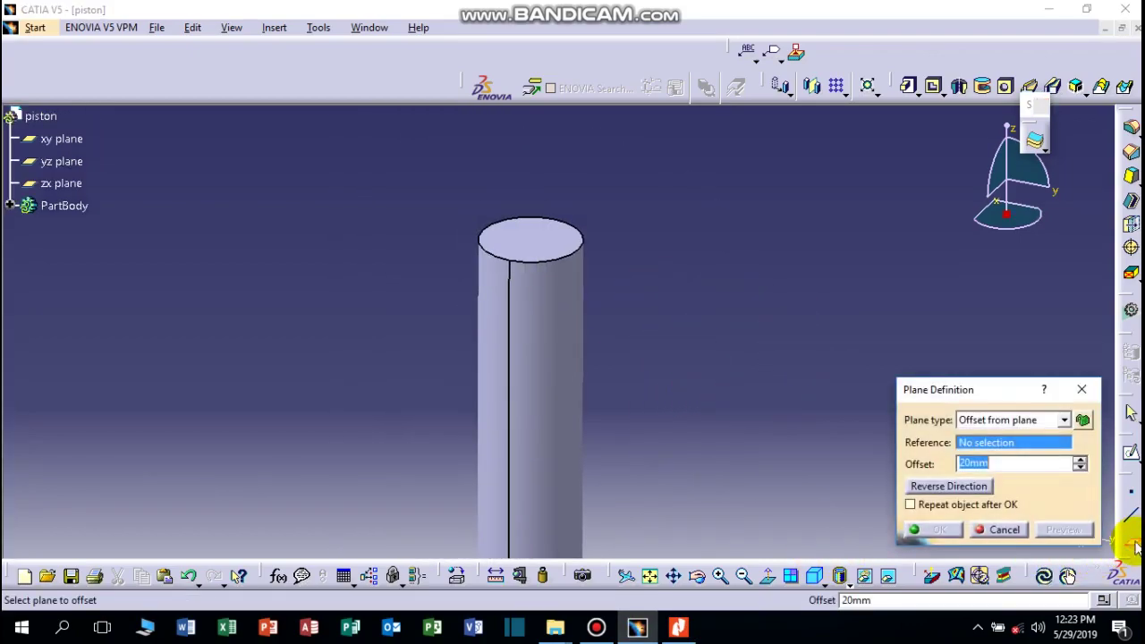
pyautogui.rightClick(1020, 447)
pyautogui.click(995, 286)
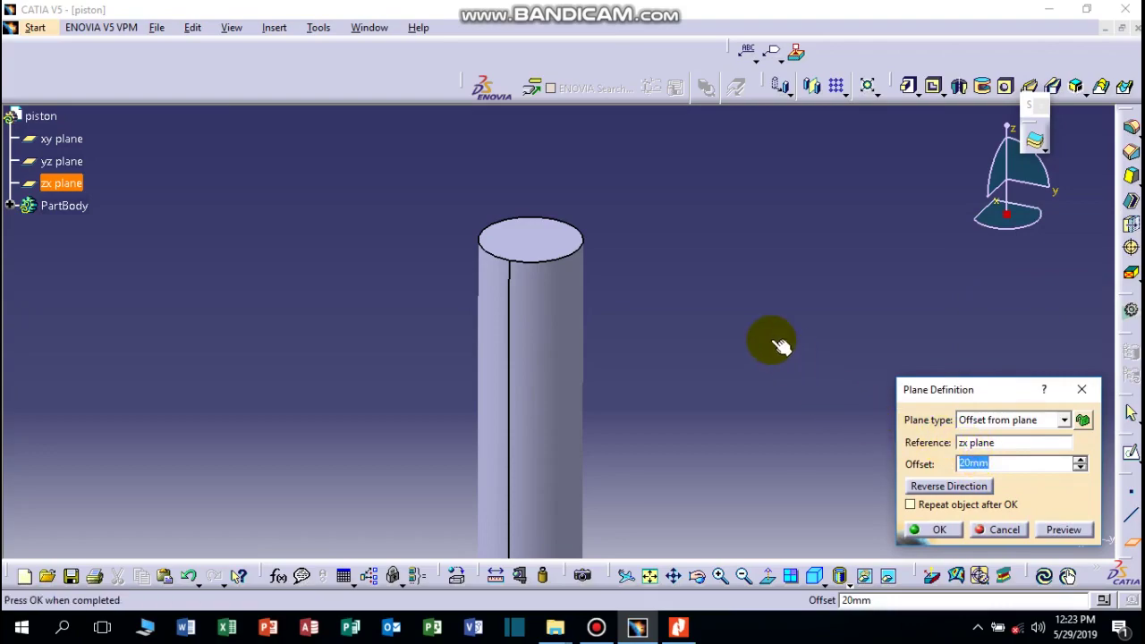
pyautogui.moveTo(780, 347); pyautogui.dragTo(676, 358, button='middle')
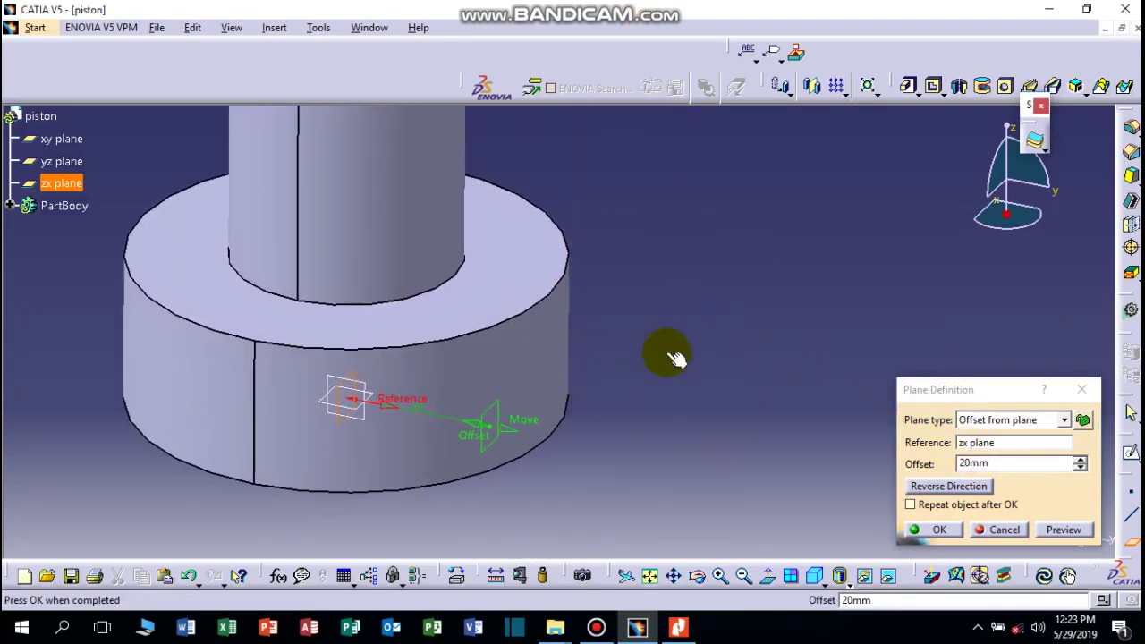
pyautogui.click(699, 579)
pyautogui.moveTo(421, 465); pyautogui.dragTo(366, 429)
pyautogui.moveTo(366, 429); pyautogui.dragTo(585, 272, button='middle')
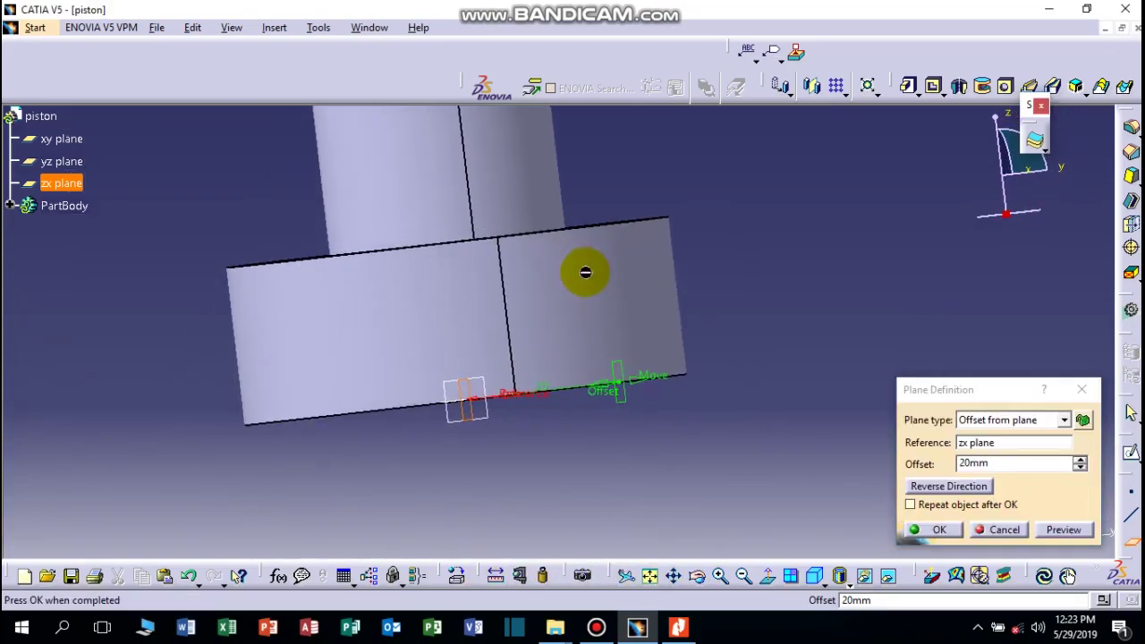
pyautogui.click(943, 462)
pyautogui.write('9')
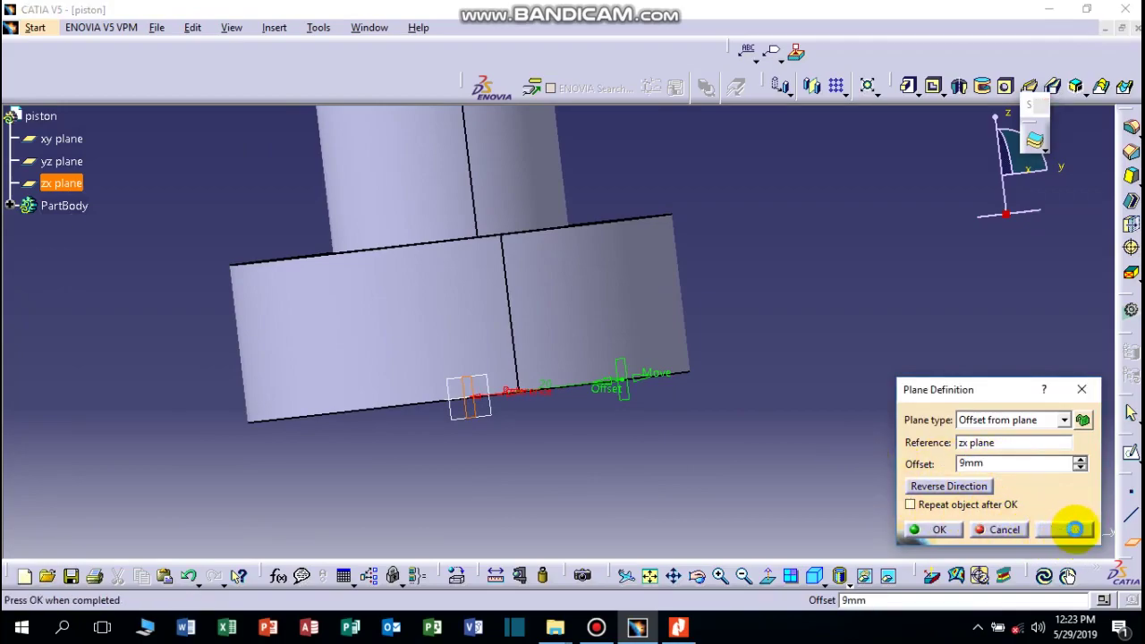
pyautogui.click(1073, 528)
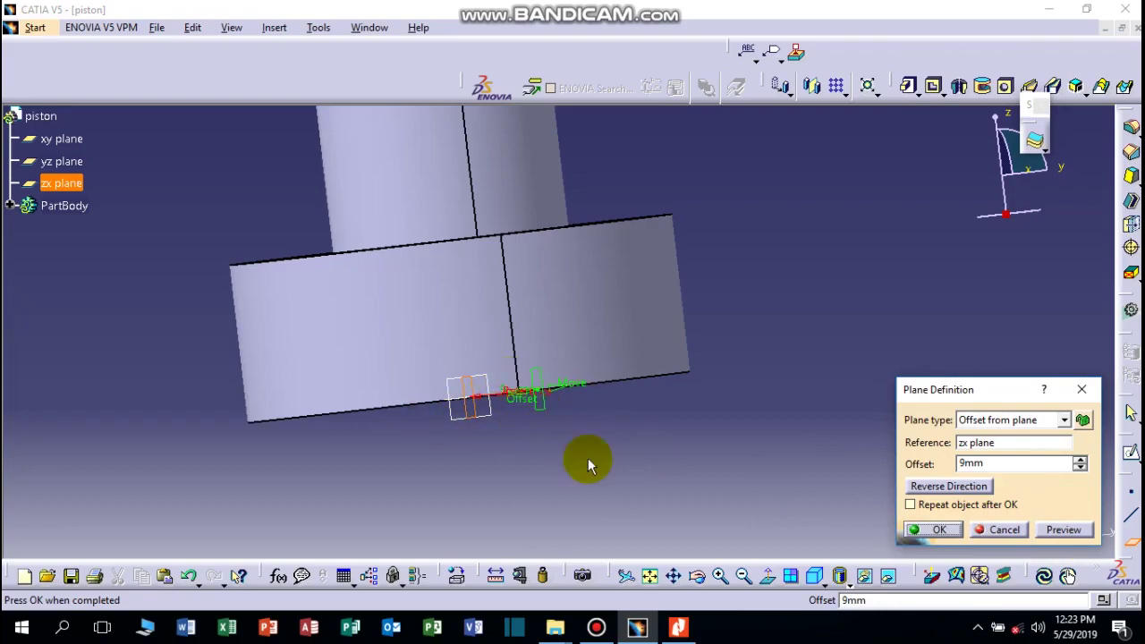
pyautogui.click(929, 530)
pyautogui.moveTo(629, 471); pyautogui.dragTo(402, 447, button='middle')
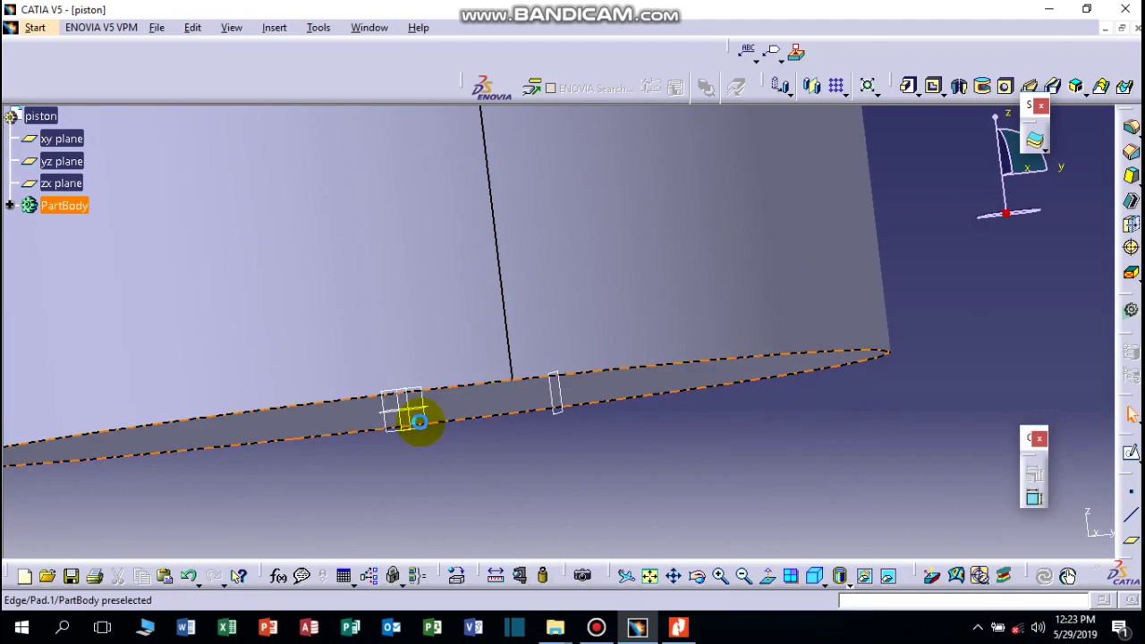
# Hide the zx, xy and yz planes with Hide/Show, leaving only Plane.1 shown
pyautogui.rightClick(418, 417)
pyautogui.click(437, 440)
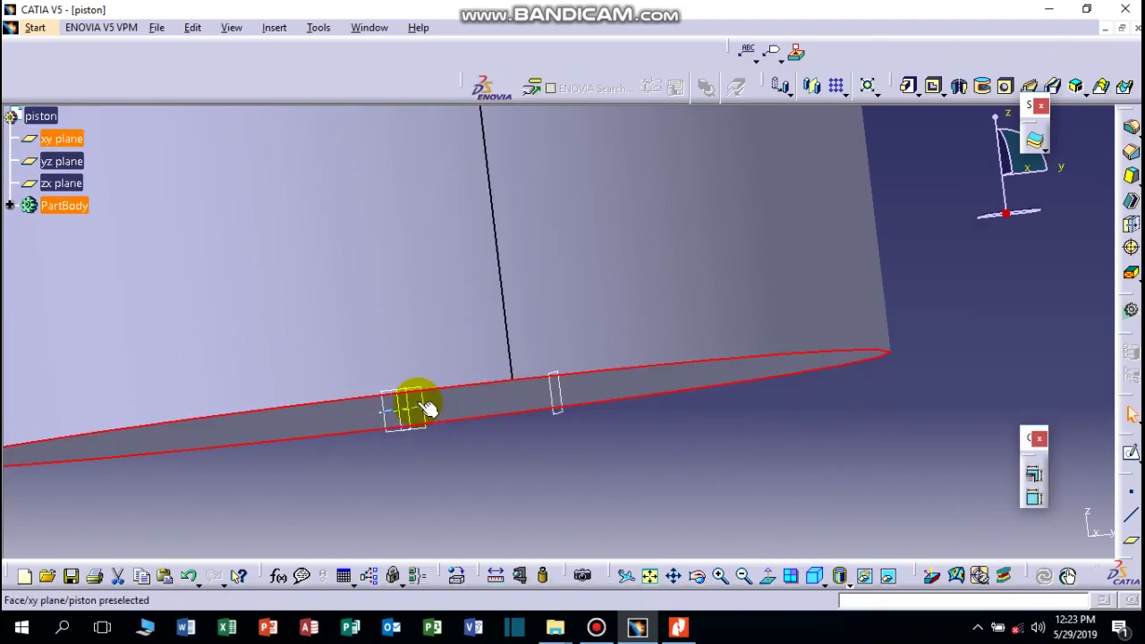
pyautogui.rightClick(423, 407)
pyautogui.moveTo(582, 358); pyautogui.dragTo(518, 471, button='middle')
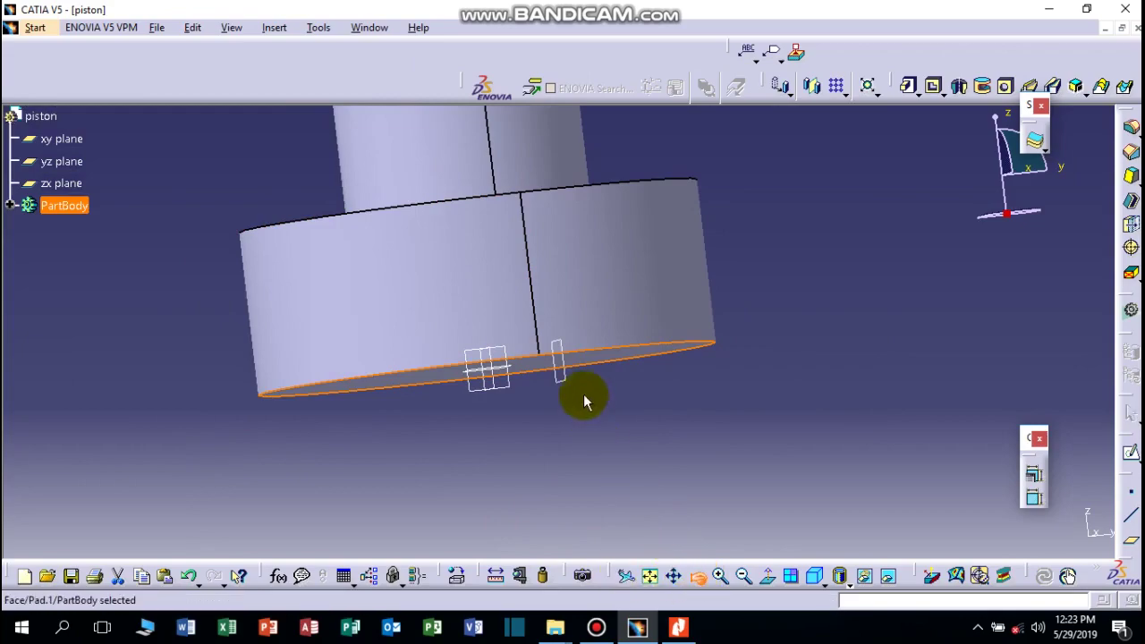
pyautogui.moveTo(583, 401)
pyautogui.mouseDown(button='middle')
pyautogui.moveTo(588, 367)
pyautogui.moveTo(594, 398)
pyautogui.mouseUp(button='middle')
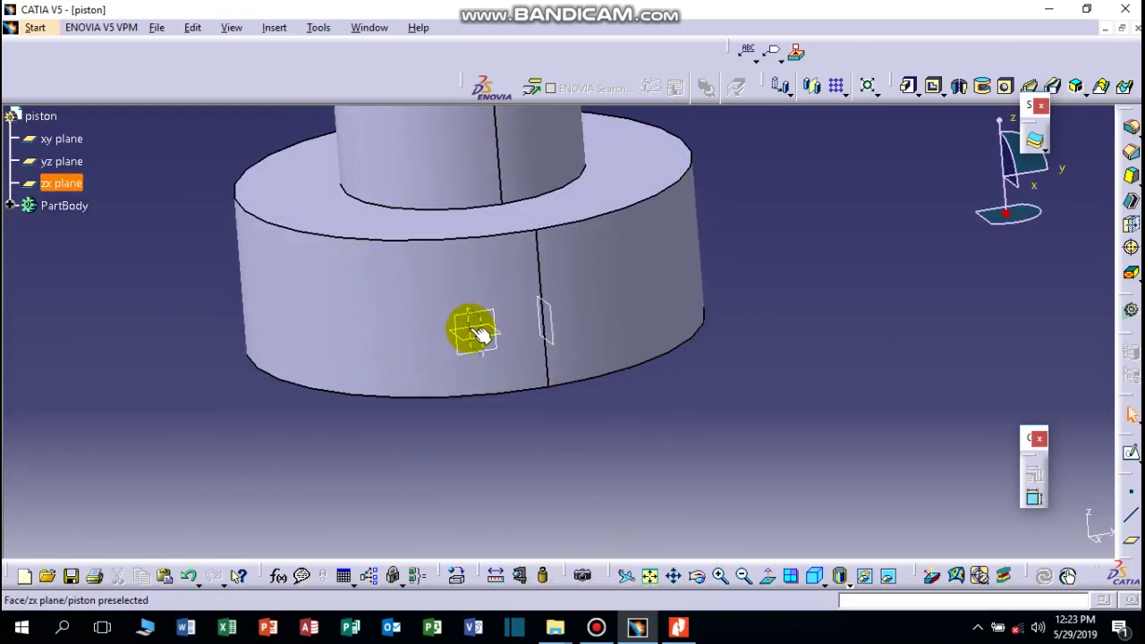
pyautogui.rightClick(474, 331)
pyautogui.click(531, 318)
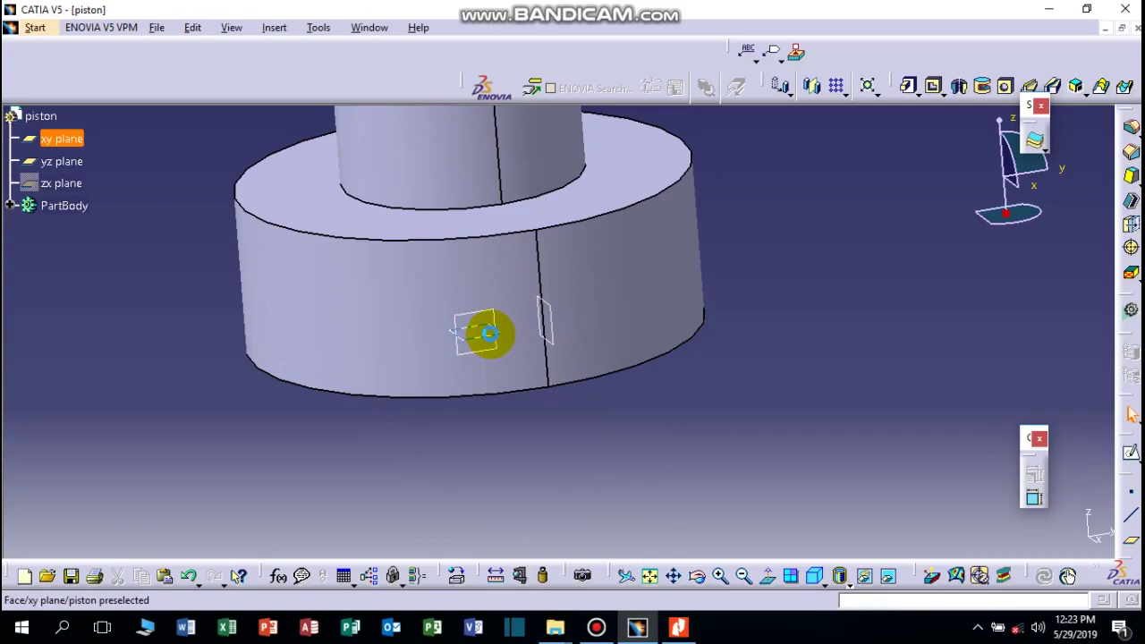
pyautogui.rightClick(494, 329)
pyautogui.click(541, 319)
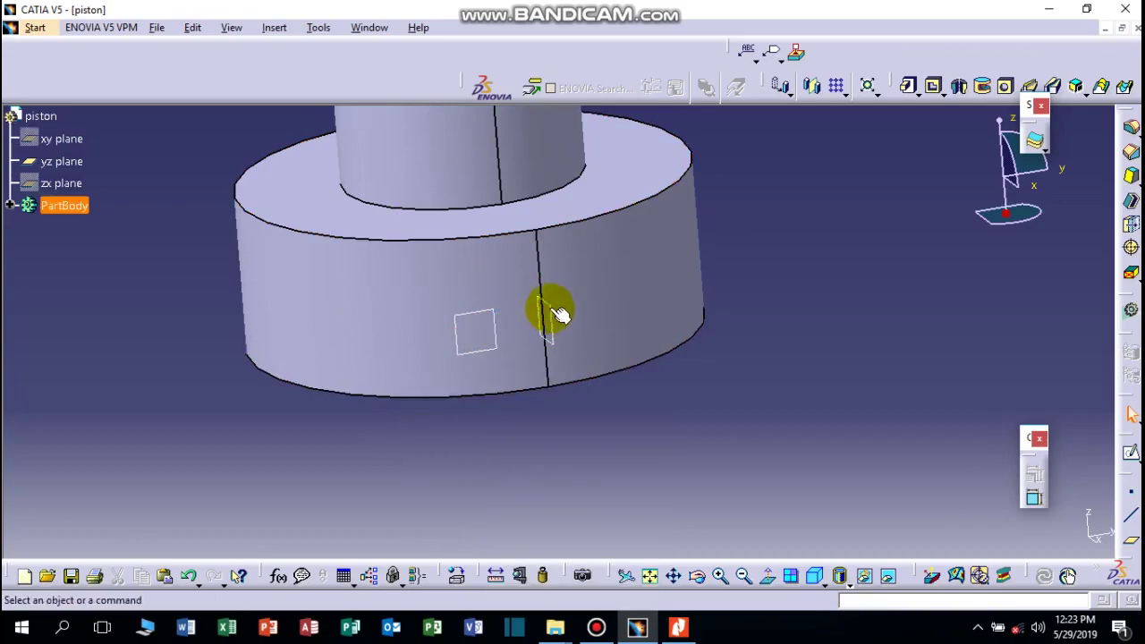
pyautogui.rightClick(487, 327)
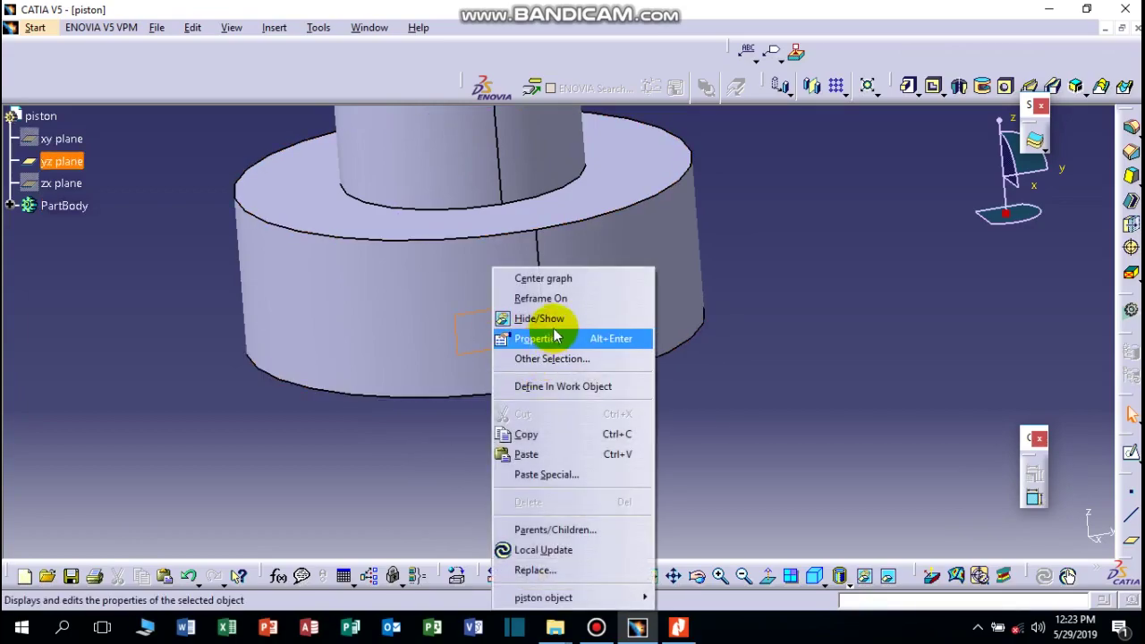
pyautogui.click(537, 319)
pyautogui.moveTo(638, 268); pyautogui.dragTo(587, 358, button='middle')
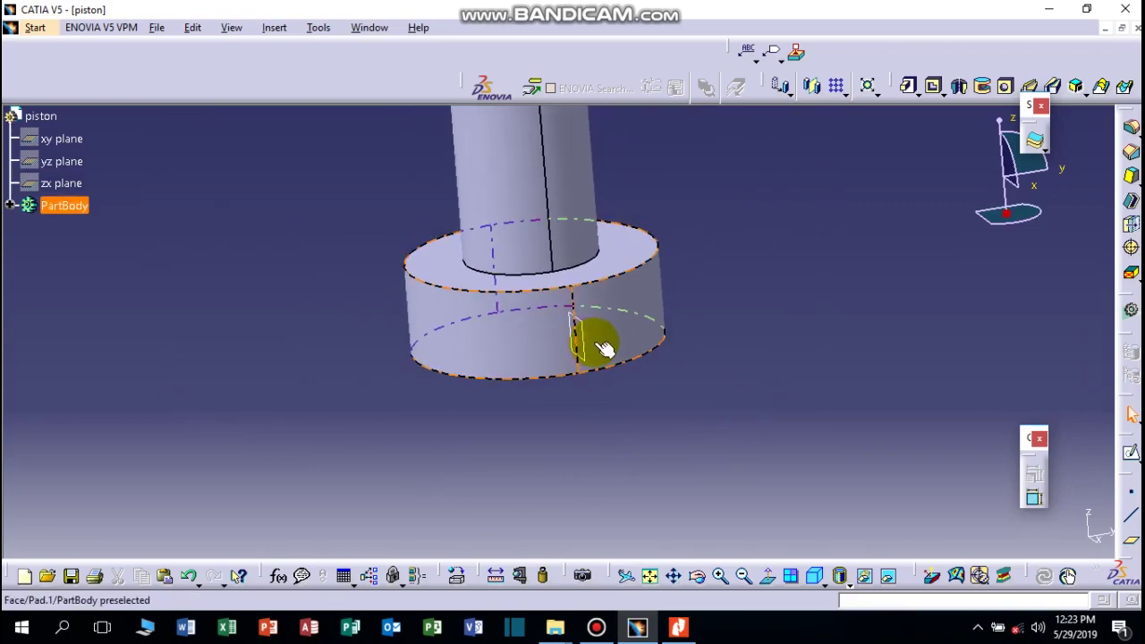
# Open a sketch on Plane.1 and bring the rod's top end into view
pyautogui.click(584, 341)
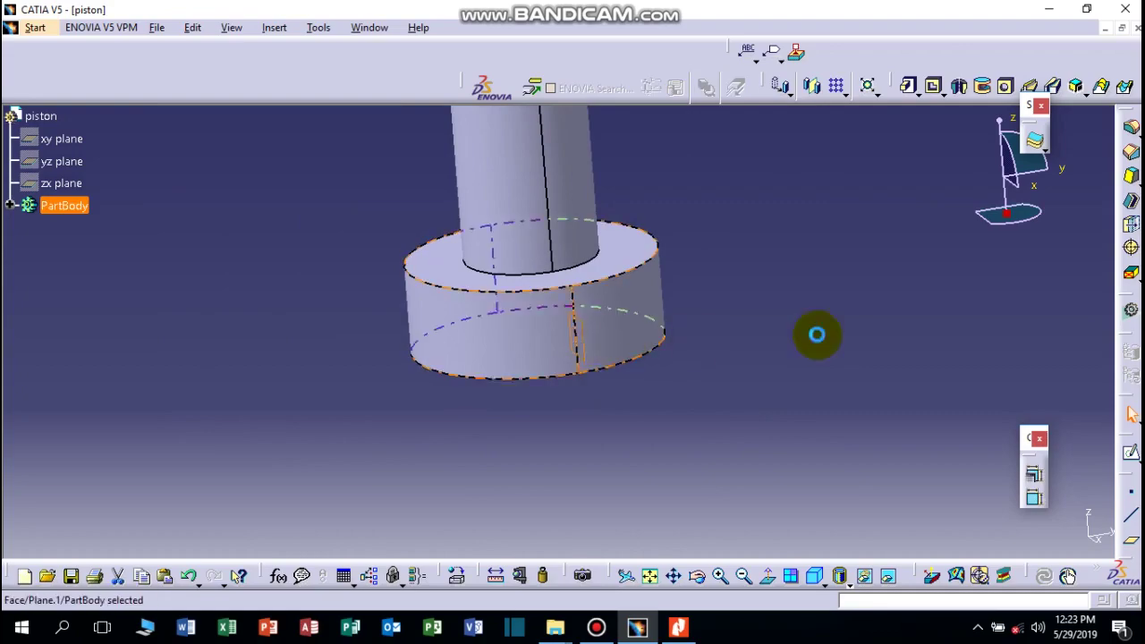
pyautogui.click(1130, 453)
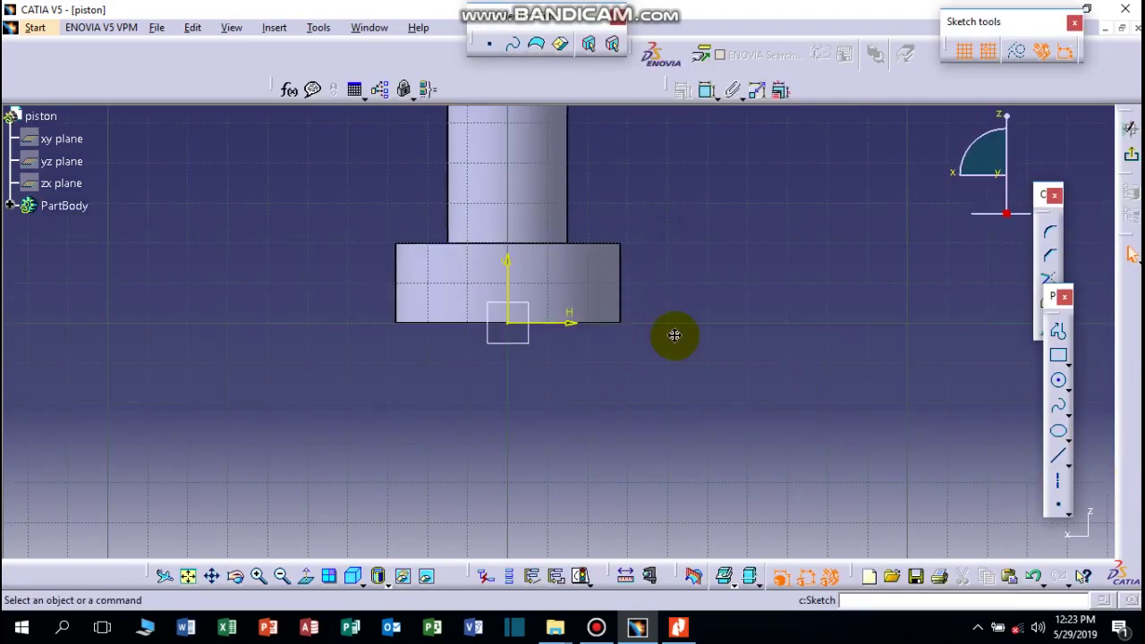
pyautogui.moveTo(644, 282)
pyautogui.mouseDown(button='middle')
pyautogui.moveTo(656, 450)
pyautogui.moveTo(686, 528)
pyautogui.moveTo(659, 516)
pyautogui.mouseUp(button='middle')
pyautogui.moveTo(739, 245); pyautogui.dragTo(677, 200, button='middle')
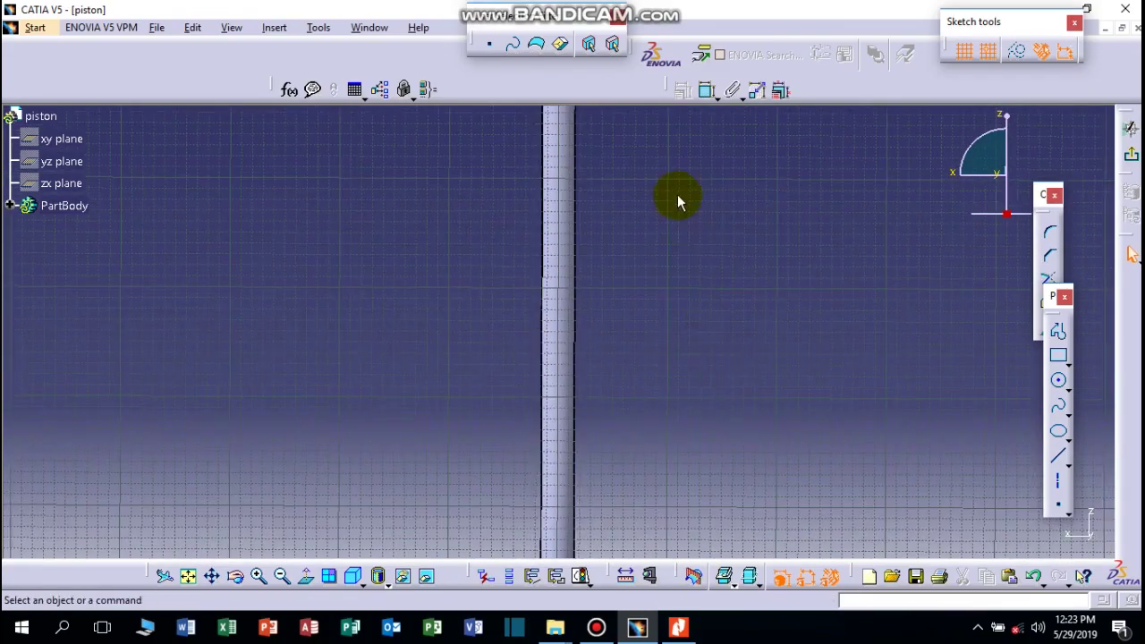
pyautogui.moveTo(650, 358)
pyautogui.mouseDown(button='middle')
pyautogui.moveTo(649, 455)
pyautogui.moveTo(650, 384)
pyautogui.moveTo(654, 416)
pyautogui.moveTo(618, 378)
pyautogui.moveTo(698, 310)
pyautogui.mouseUp(button='middle')
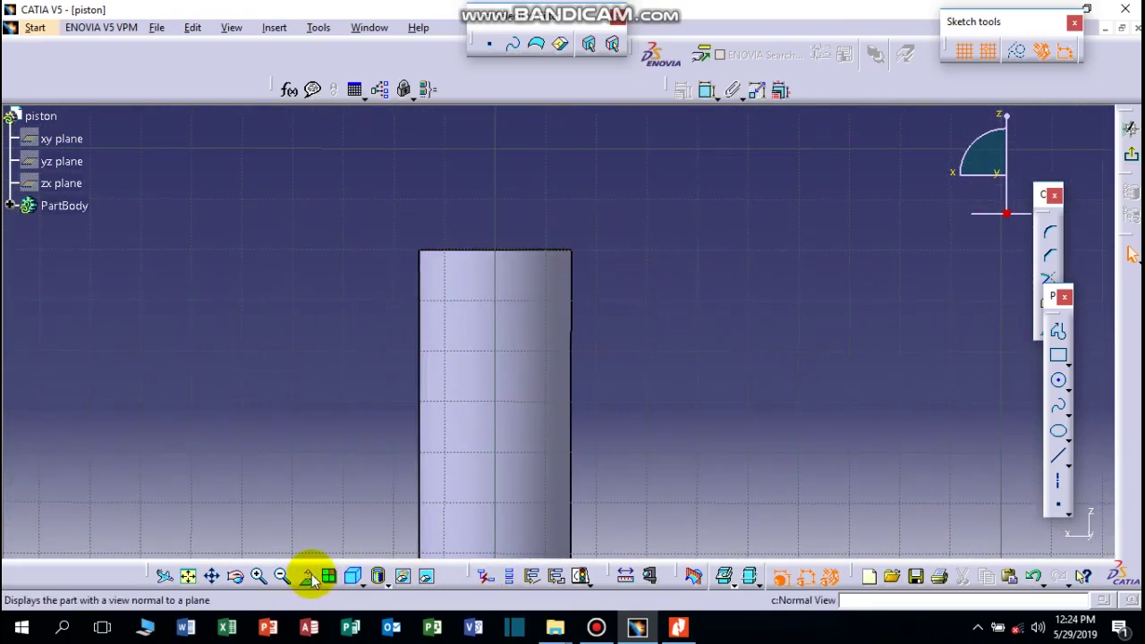
# Draw a circle centred on the rod's top end, checking the head size on the drawing
pyautogui.click(1060, 383)
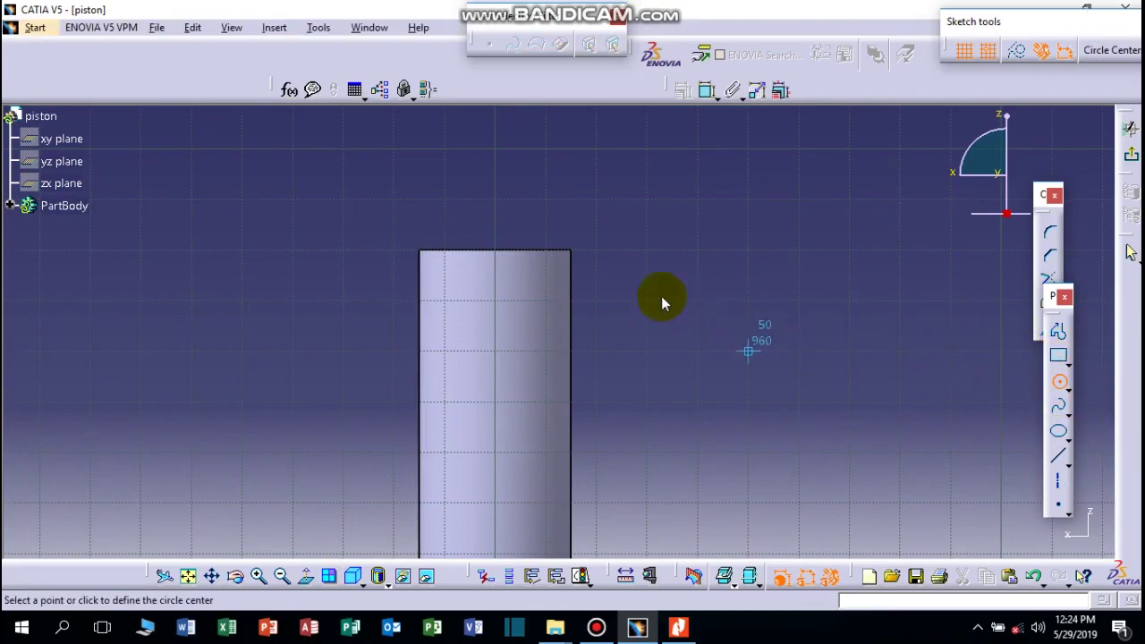
pyautogui.click(496, 250)
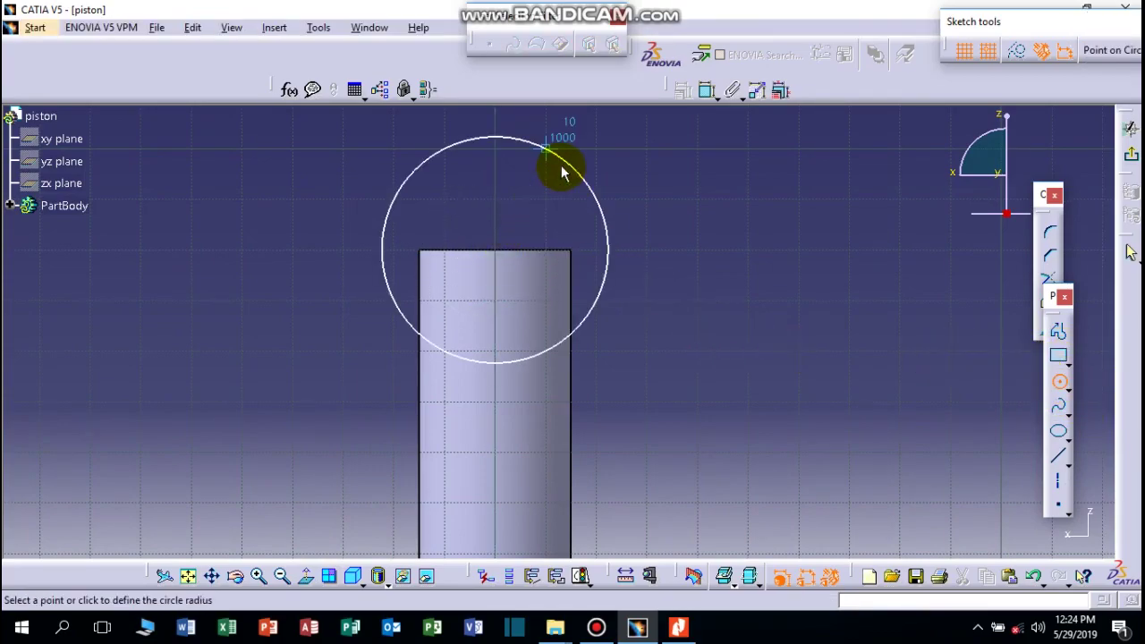
pyautogui.click(560, 165)
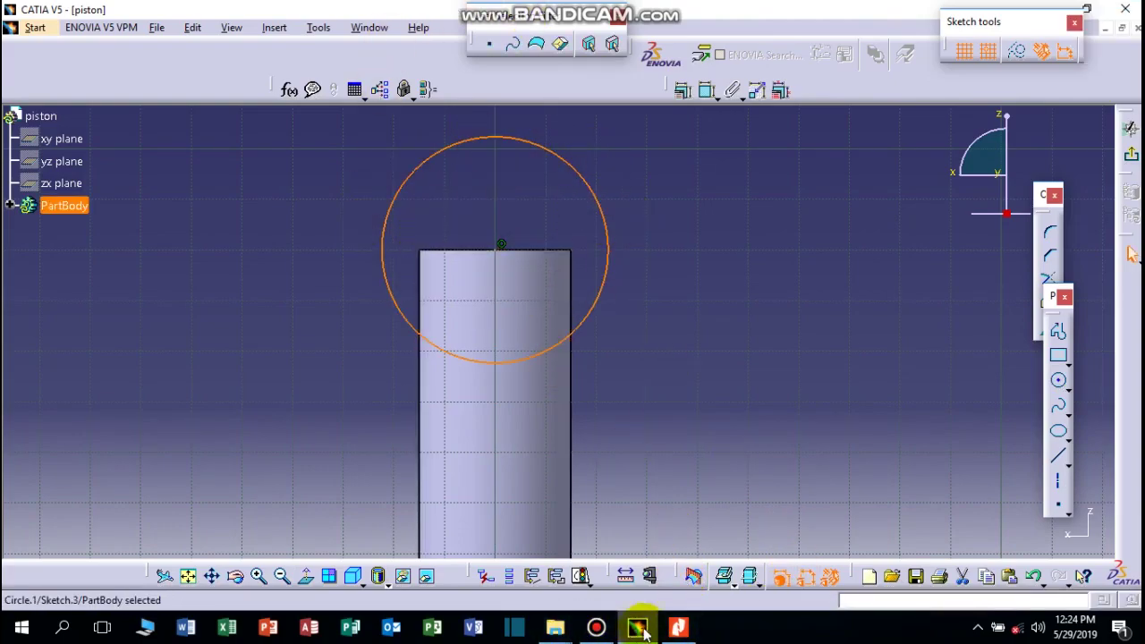
pyautogui.click(679, 628)
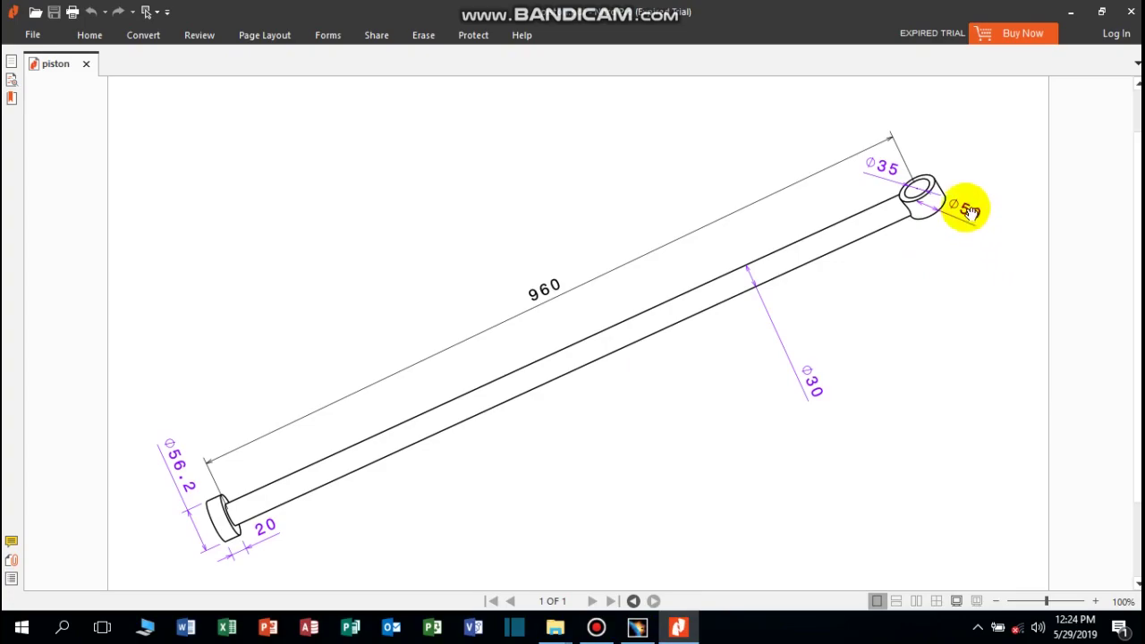
pyautogui.click(638, 629)
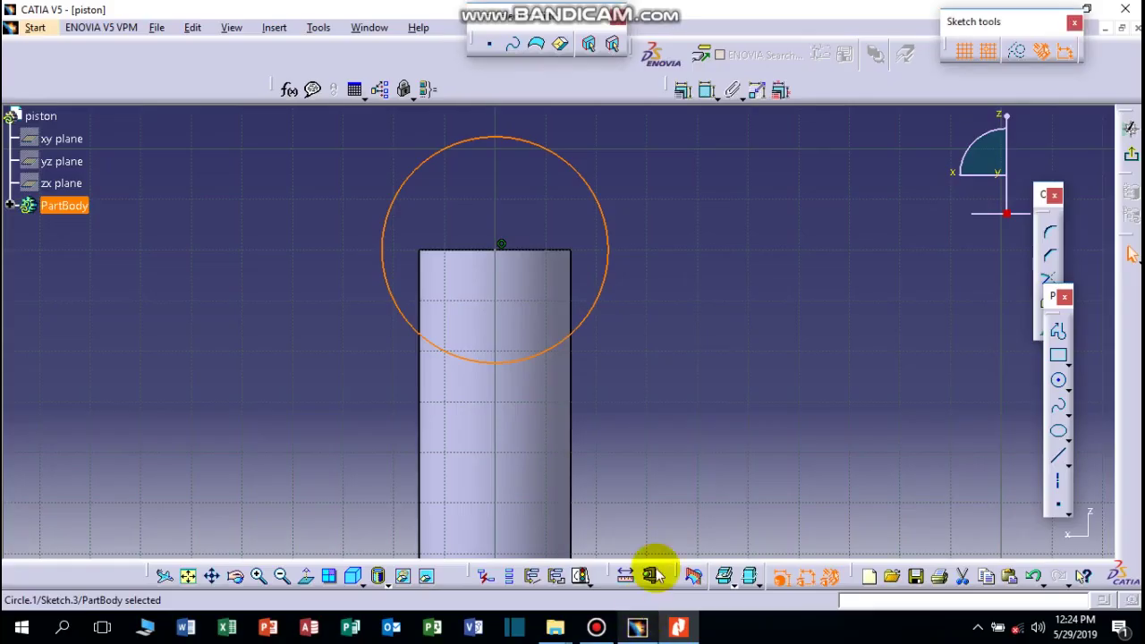
# Give the outer ring circle a 50 mm diameter and check the drawing for the bore size
pyautogui.click(684, 90)
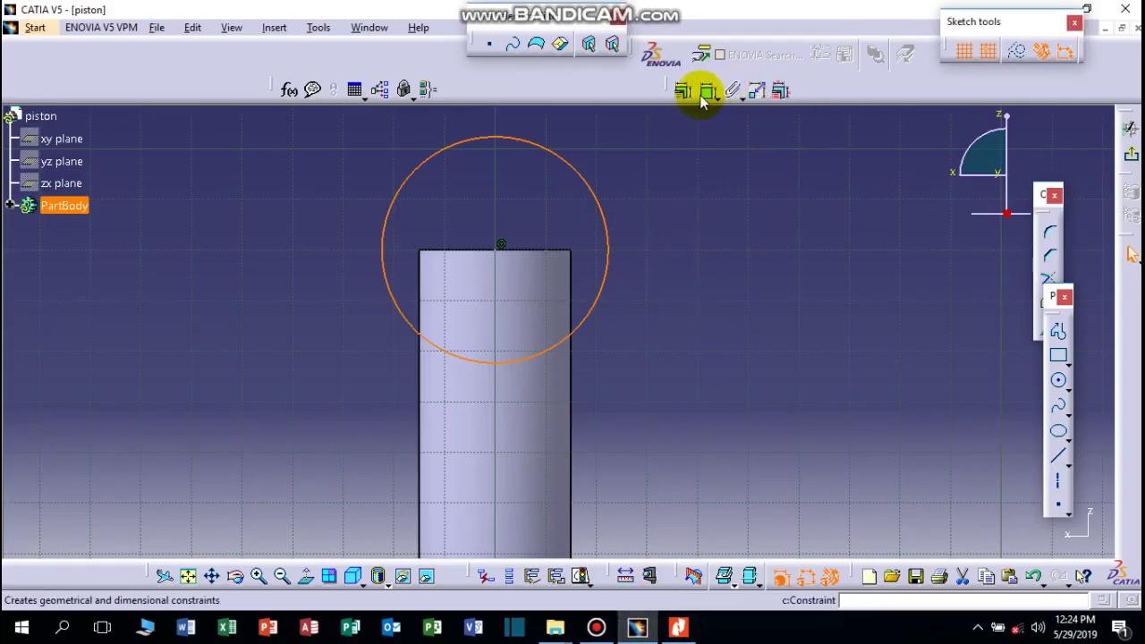
pyautogui.doubleClick(696, 204)
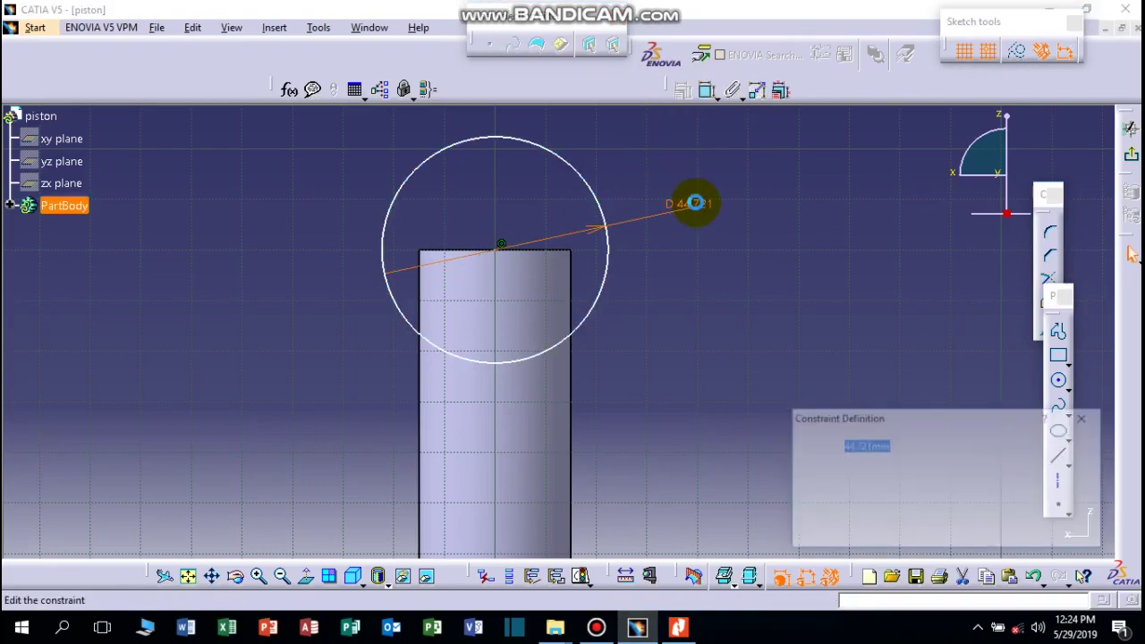
pyautogui.press('Return')
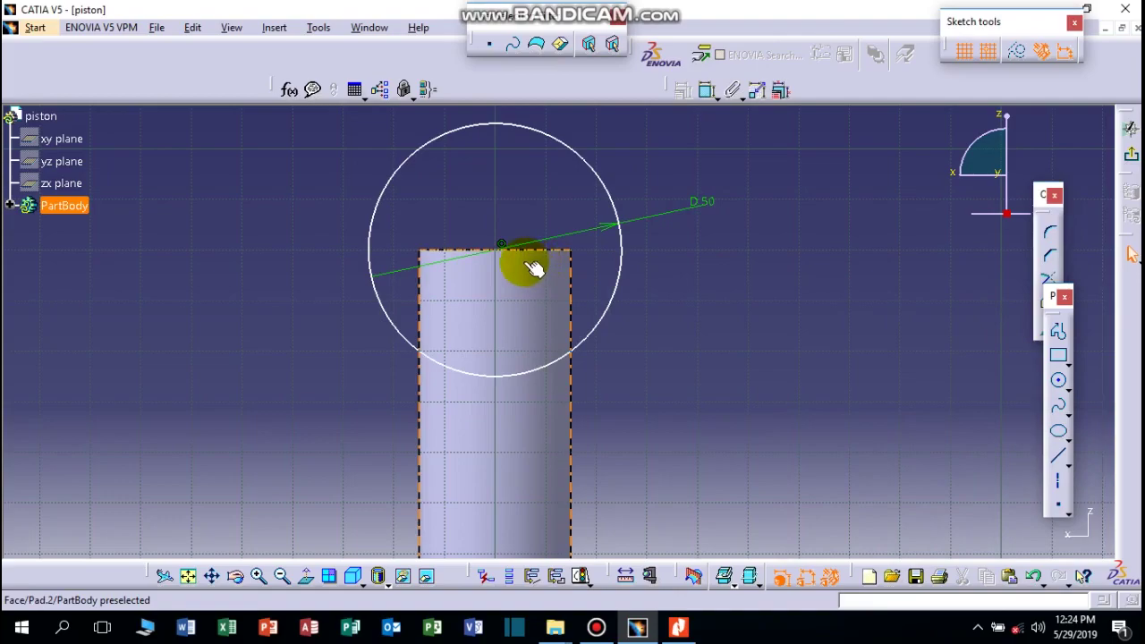
pyautogui.click(1059, 405)
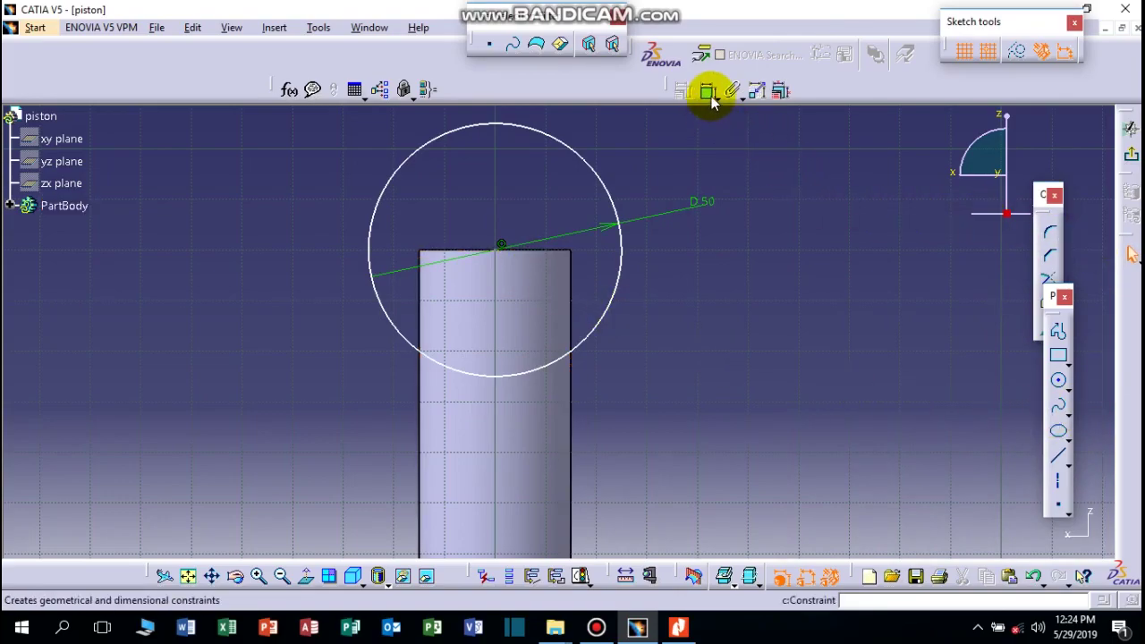
pyautogui.click(678, 627)
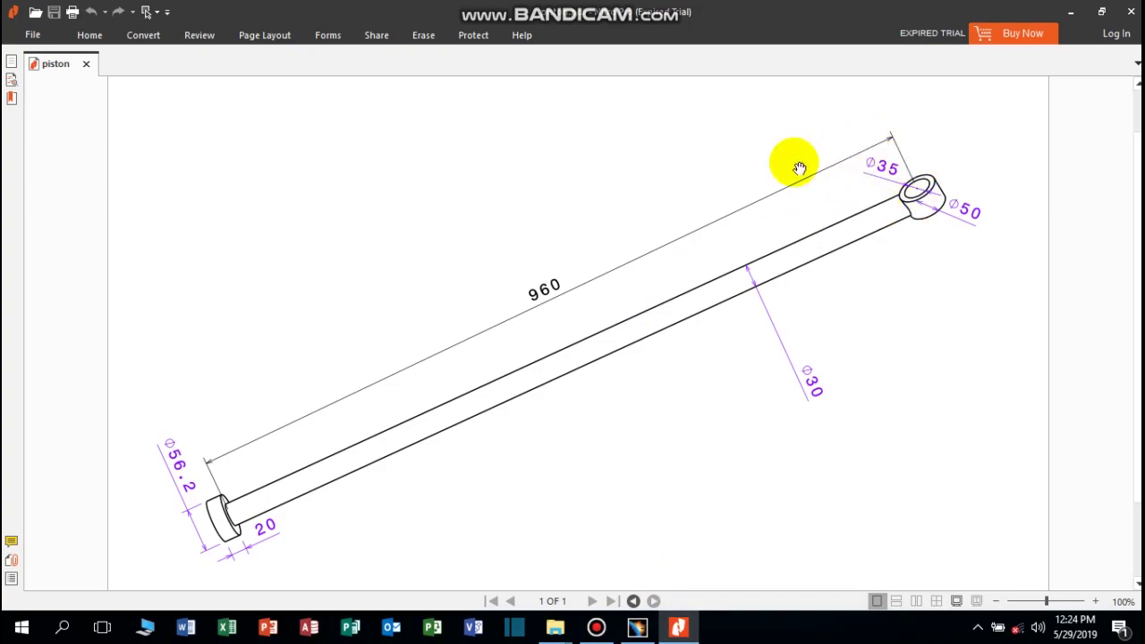
pyautogui.click(637, 627)
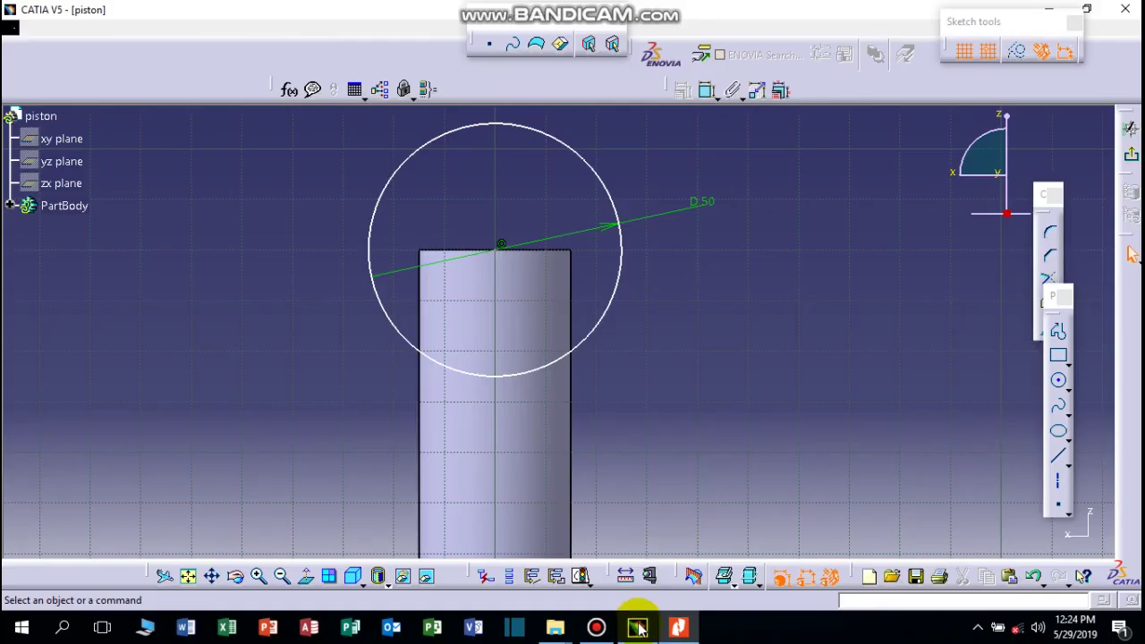
# Draw a concentric inner circle, dimension it to Ø35 mm, and exit the sketch
pyautogui.click(1059, 381)
pyautogui.click(497, 246)
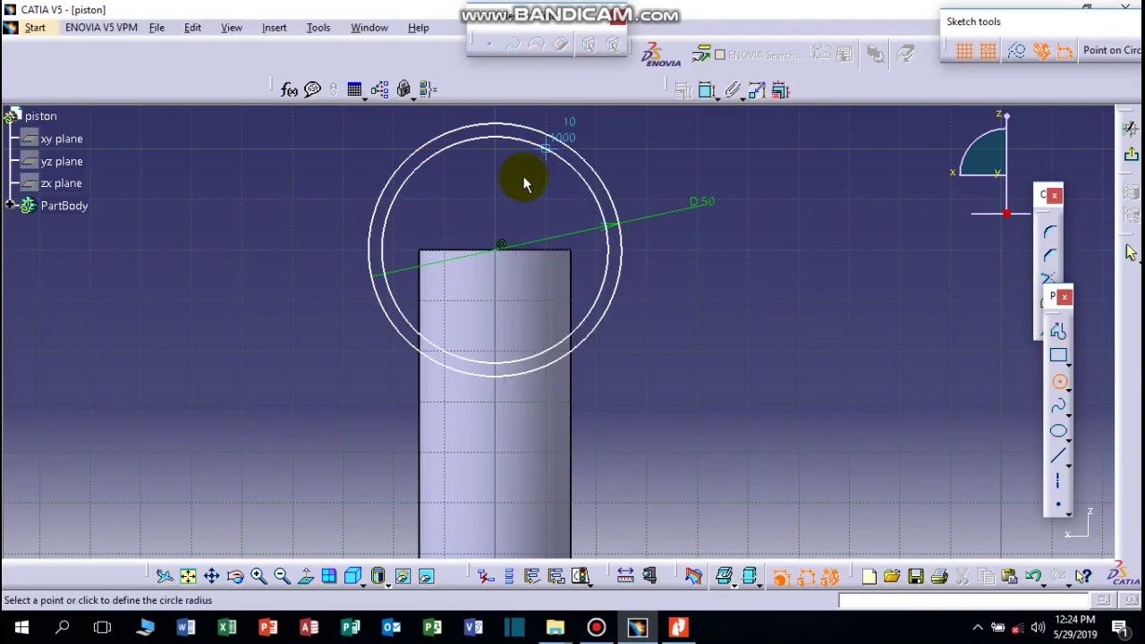
pyautogui.click(543, 198)
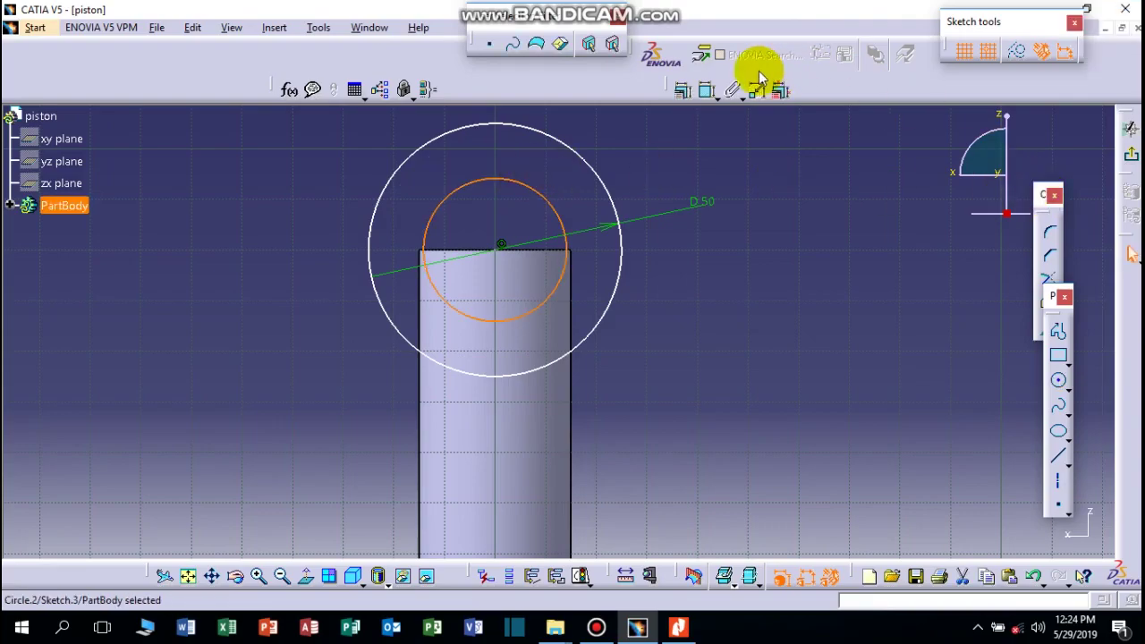
pyautogui.click(713, 95)
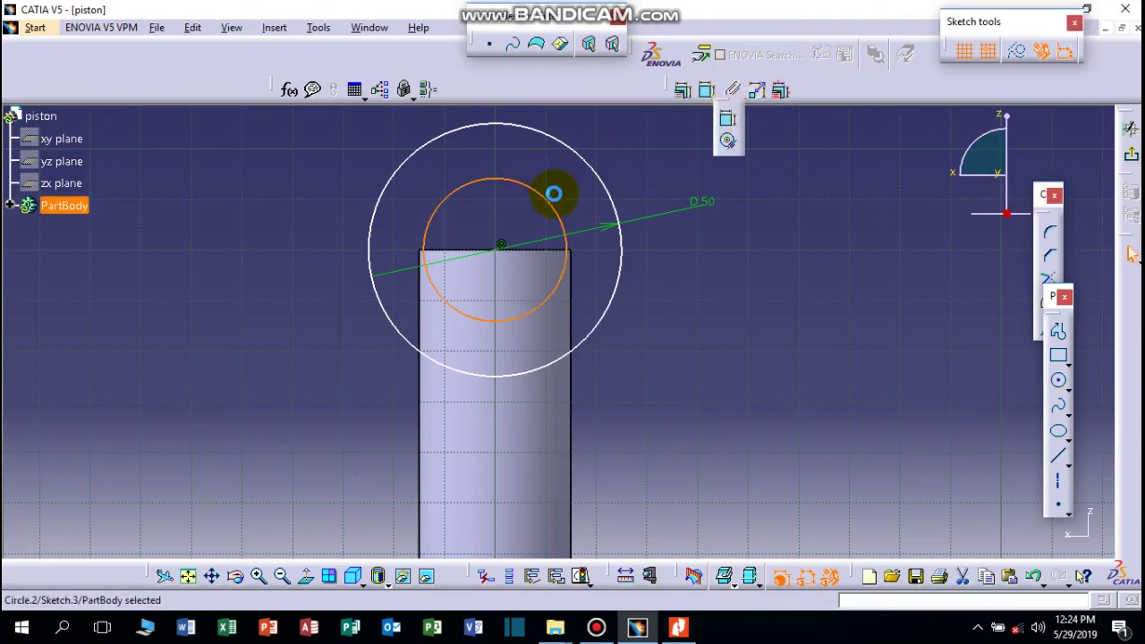
pyautogui.click(638, 168)
pyautogui.doubleClick(640, 165)
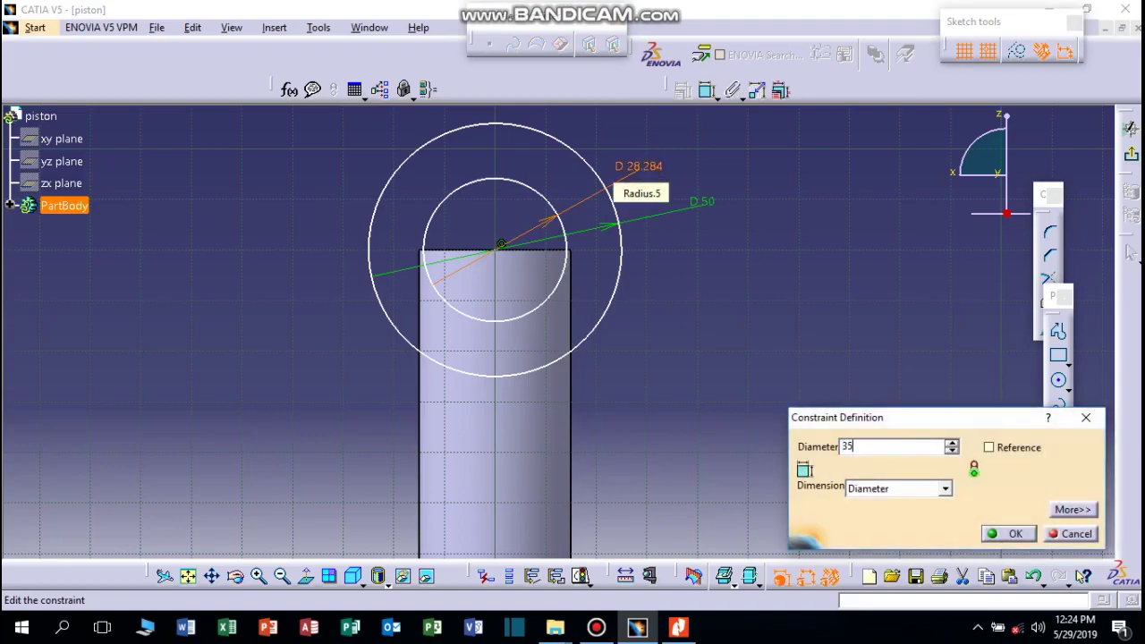
pyautogui.write('35')
pyautogui.press('Return')
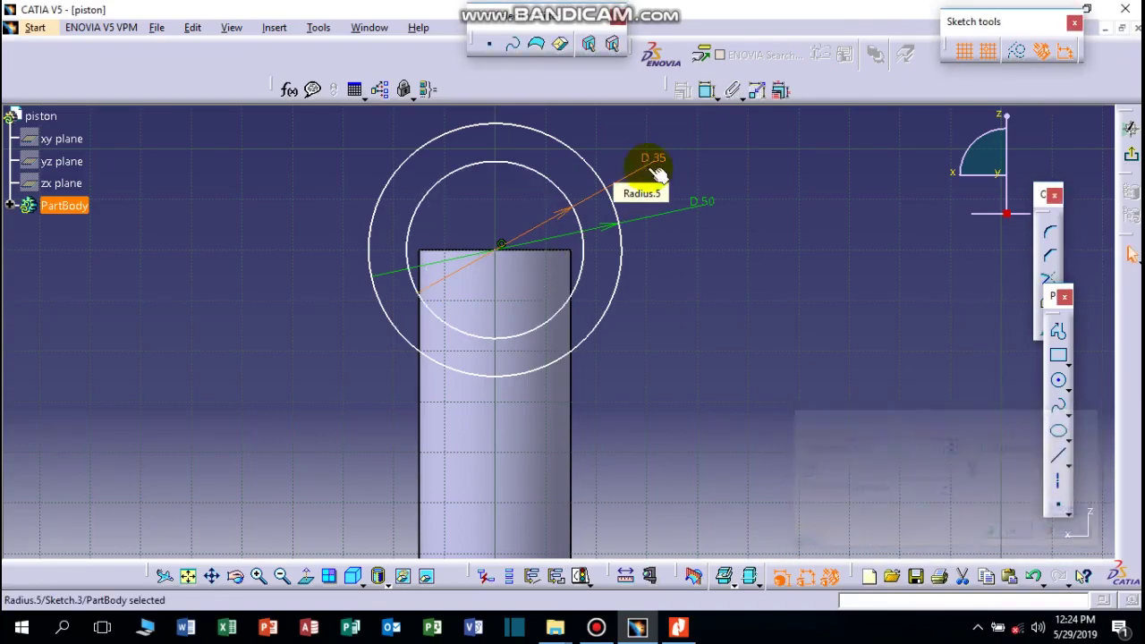
pyautogui.click(1132, 158)
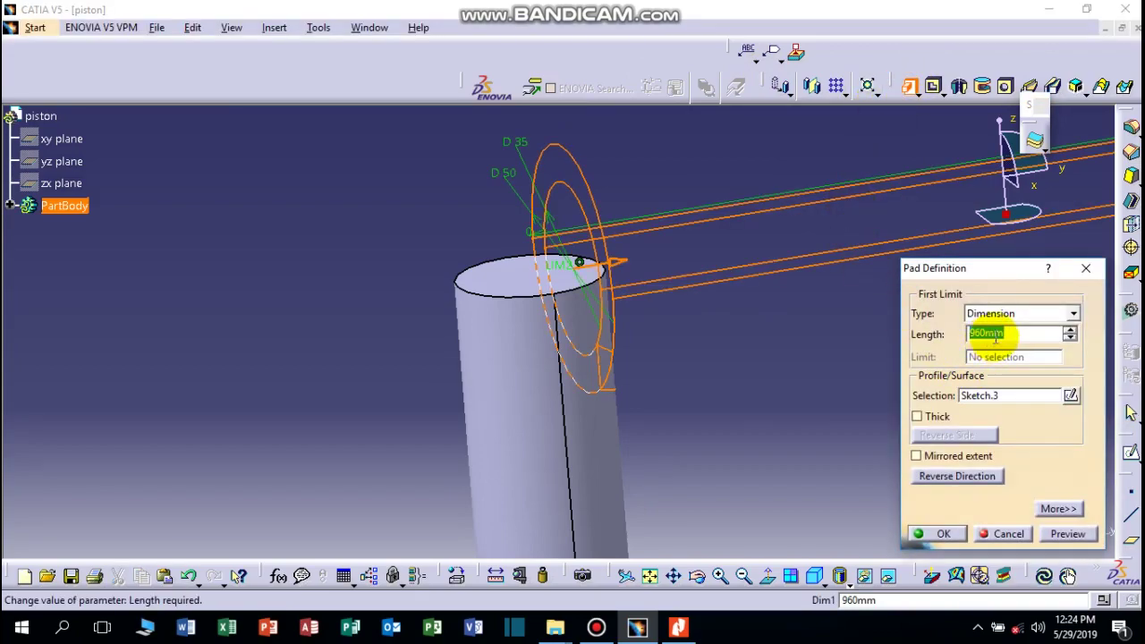
# Check the piston drawing, then preview the ring sketch pad at 40 mm with mirrored extent
pyautogui.click(682, 629)
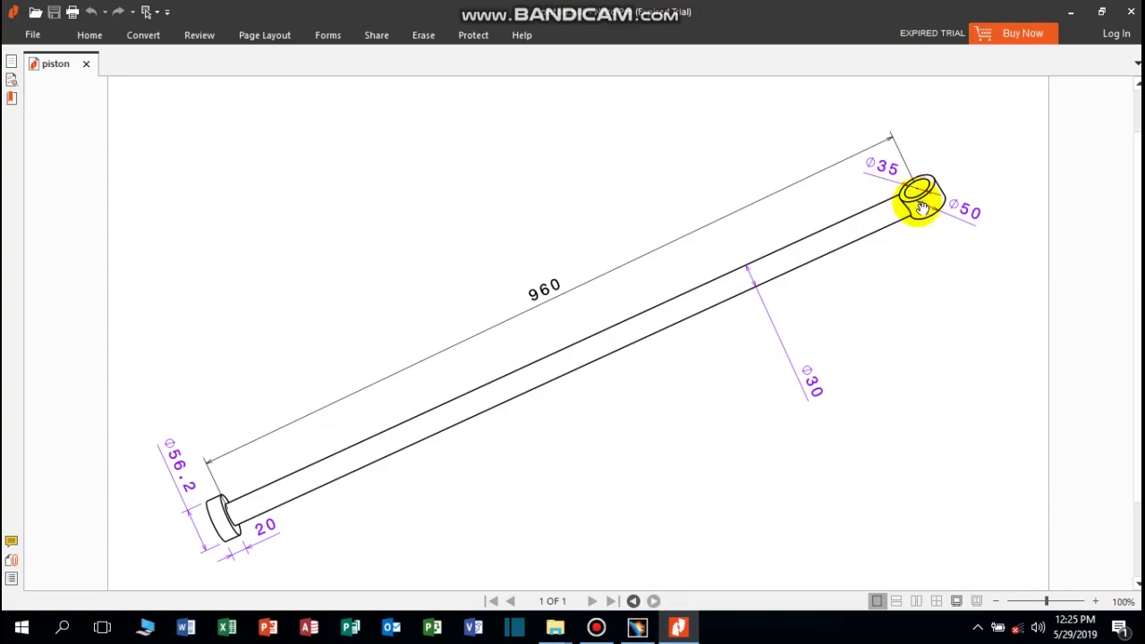
pyautogui.click(638, 630)
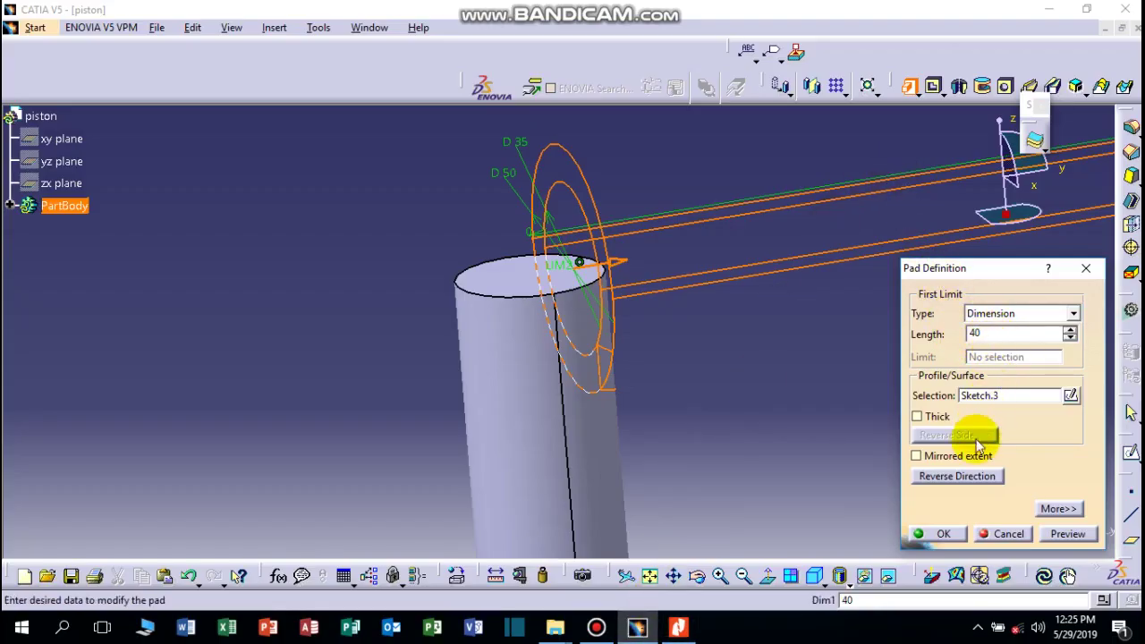
pyautogui.click(916, 457)
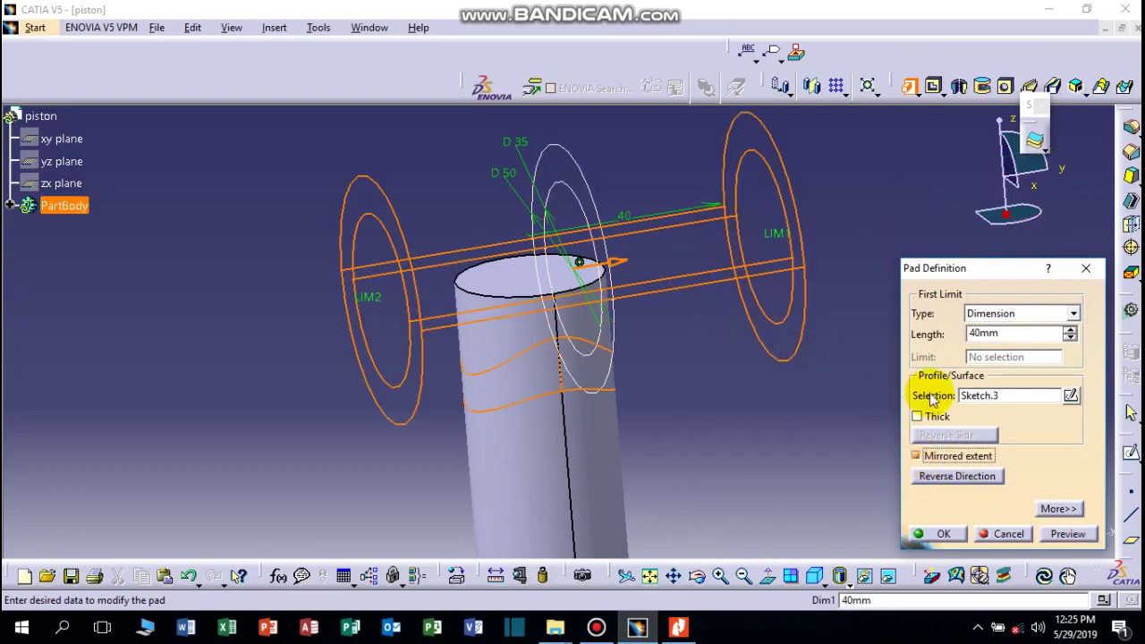
pyautogui.click(1073, 535)
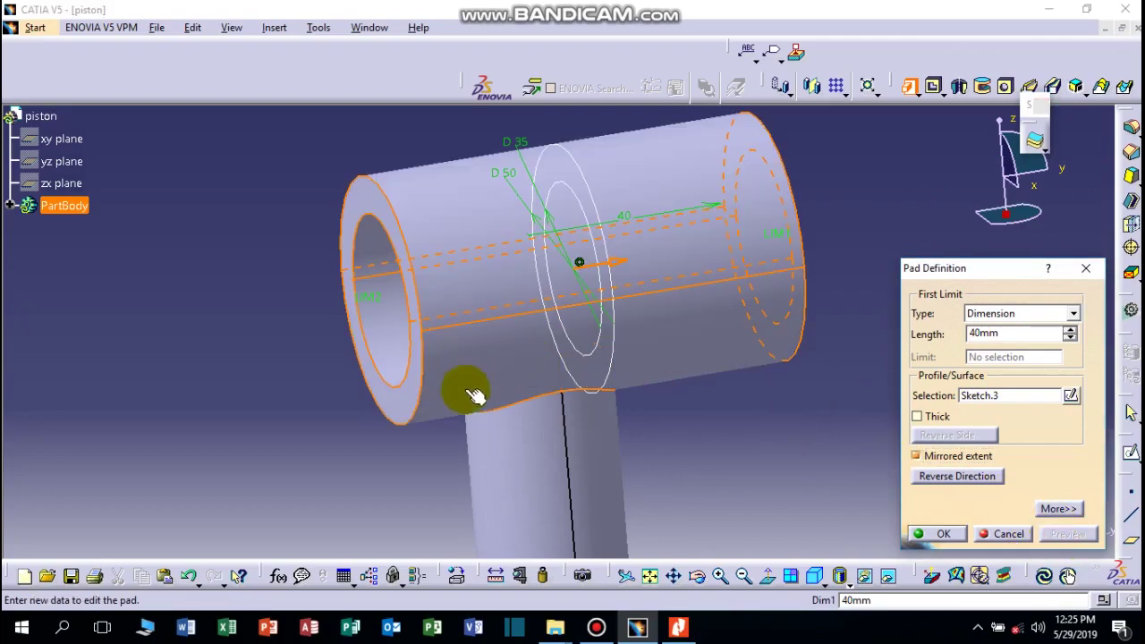
# Step the ring head pad length down to 27 mm with the spinner
pyautogui.moveTo(698, 577); pyautogui.dragTo(608, 490)
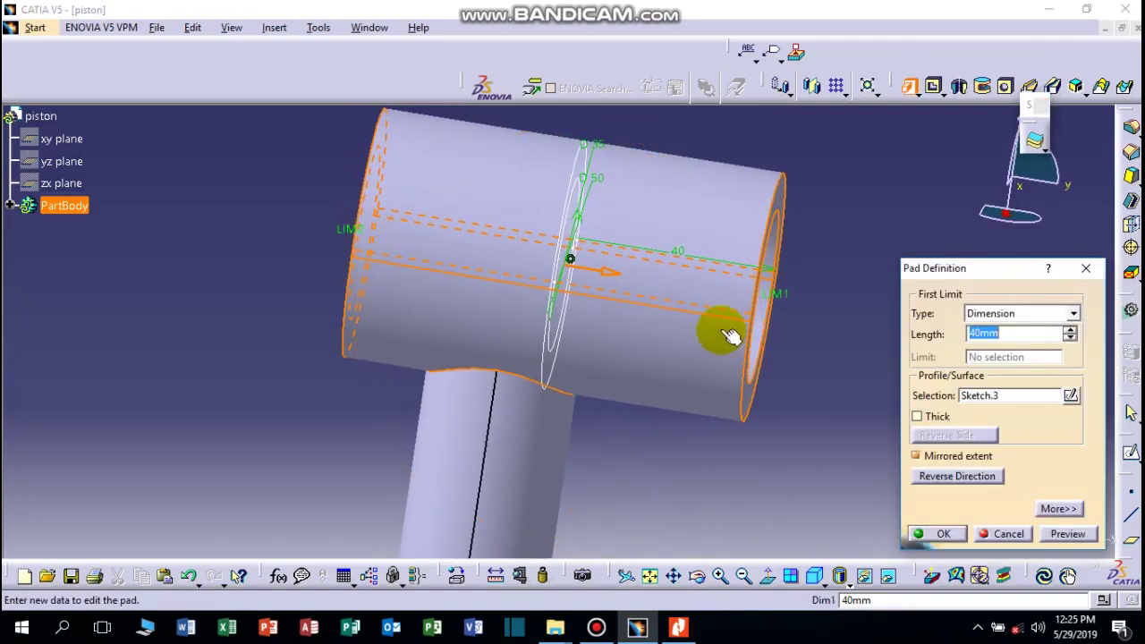
pyautogui.click(1071, 338)
pyautogui.click(1071, 338)
pyautogui.click(1071, 338)
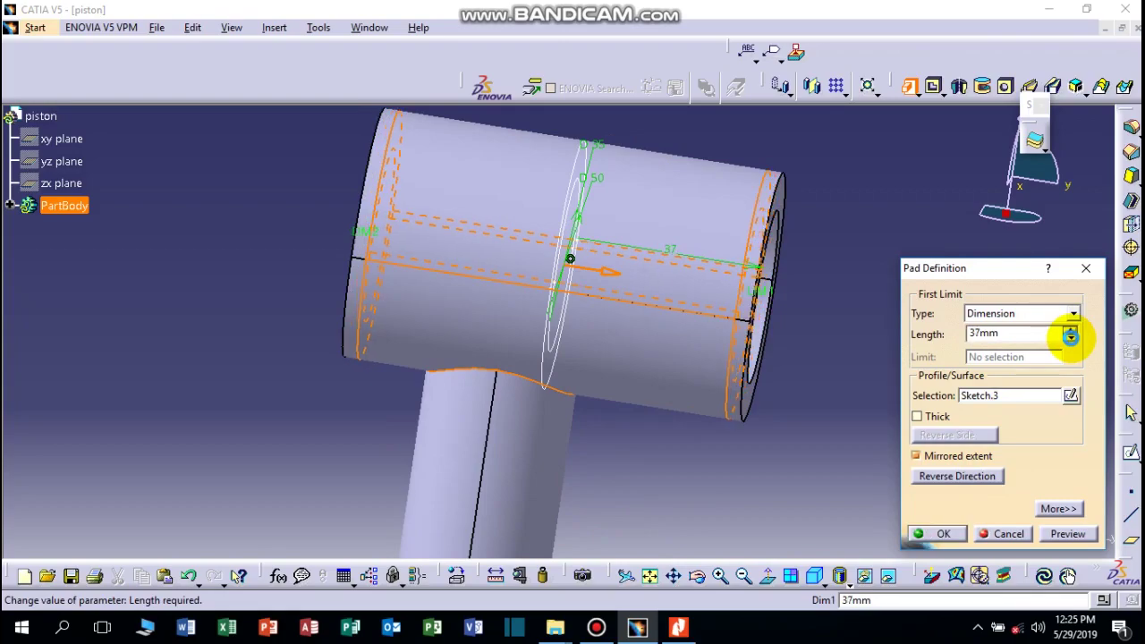
pyautogui.click(1070, 338)
pyautogui.click(1070, 339)
pyautogui.click(1071, 338)
pyautogui.click(1071, 338)
pyautogui.click(1070, 338)
pyautogui.click(1070, 338)
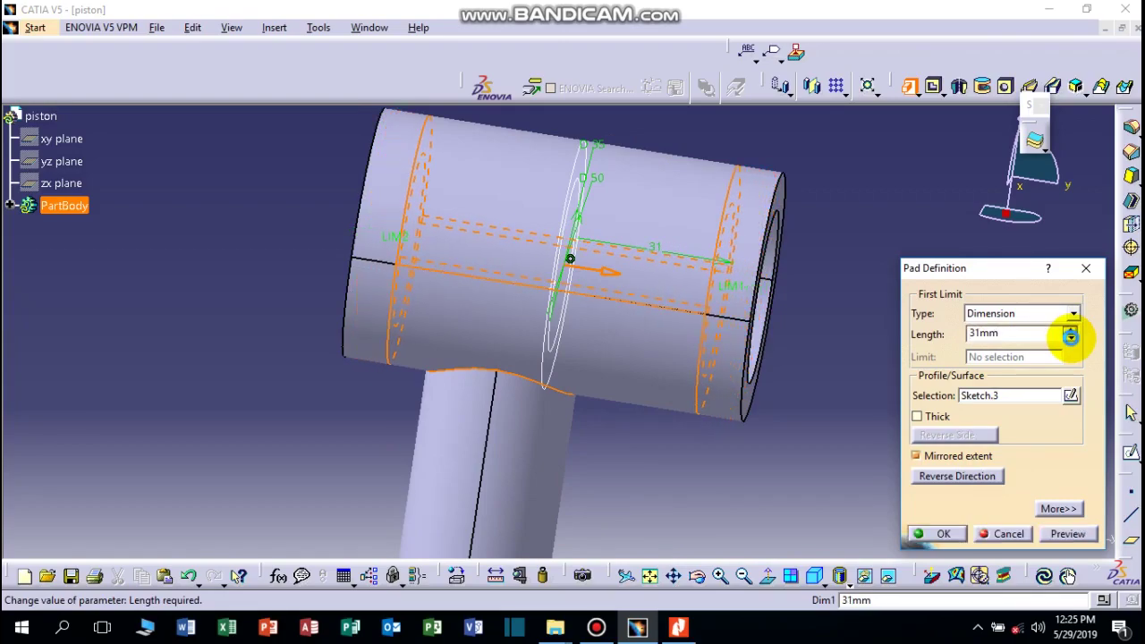
pyautogui.click(1070, 338)
pyautogui.click(1070, 338)
pyautogui.click(1070, 338)
pyautogui.click(1071, 338)
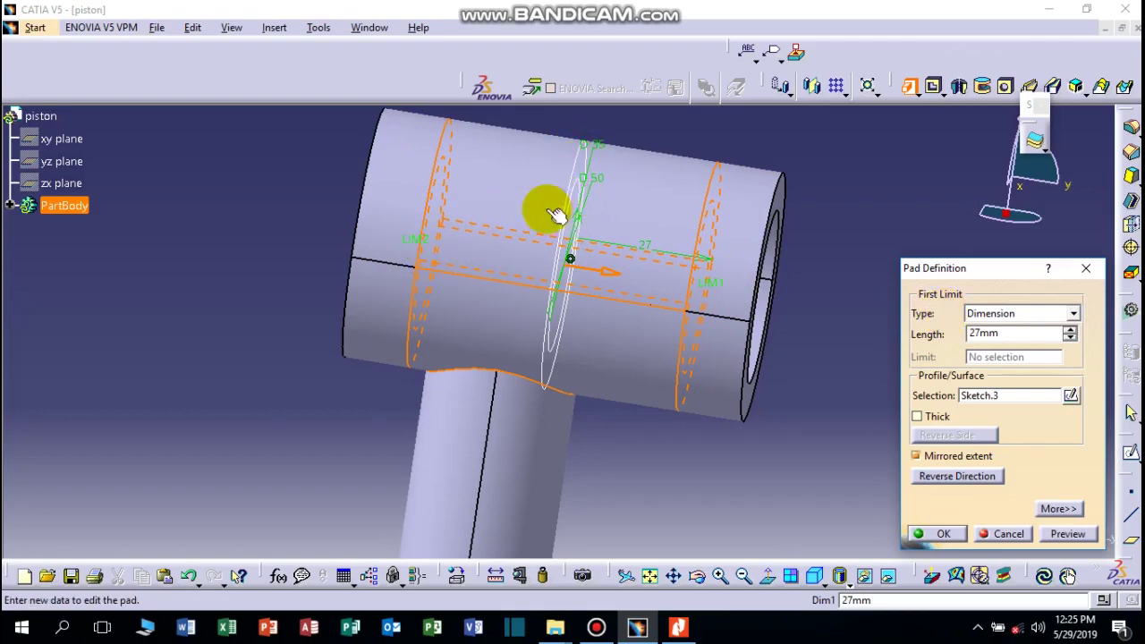
# Set the mirrored ring head pad length to 30 mm and create the pad
pyautogui.moveTo(718, 375); pyautogui.dragTo(660, 339, button='middle')
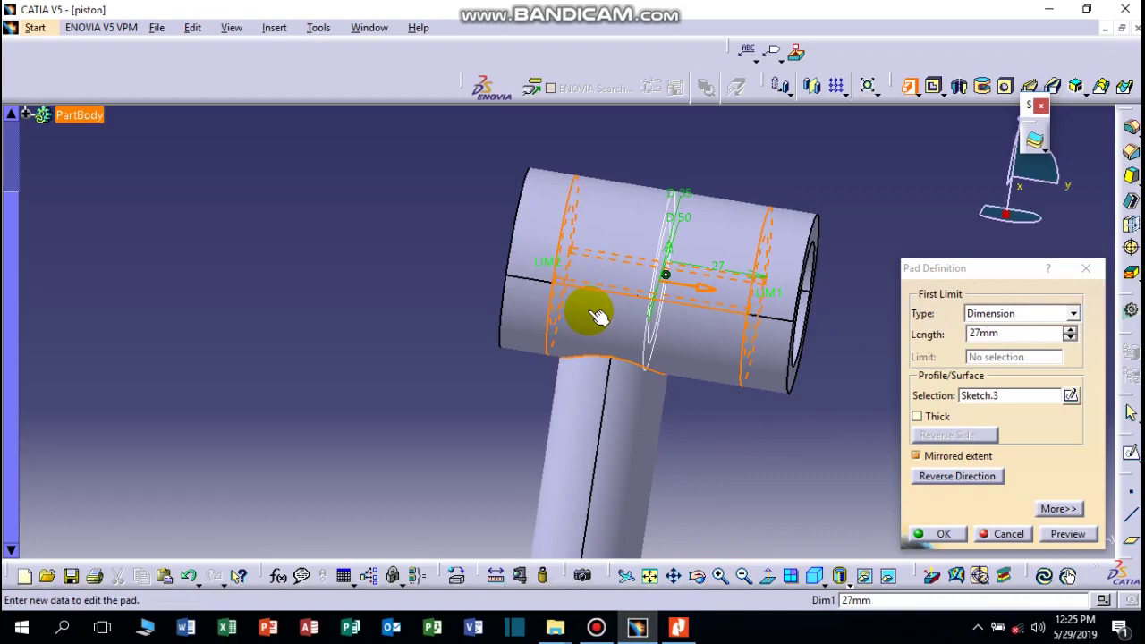
pyautogui.doubleClick(1007, 332)
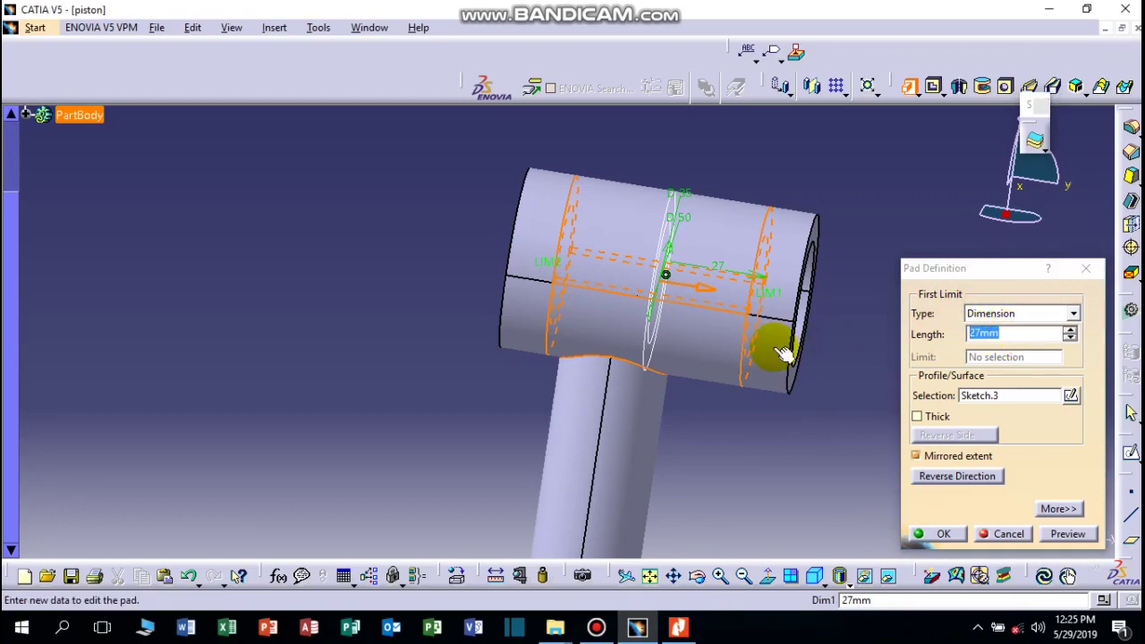
pyautogui.doubleClick(997, 332)
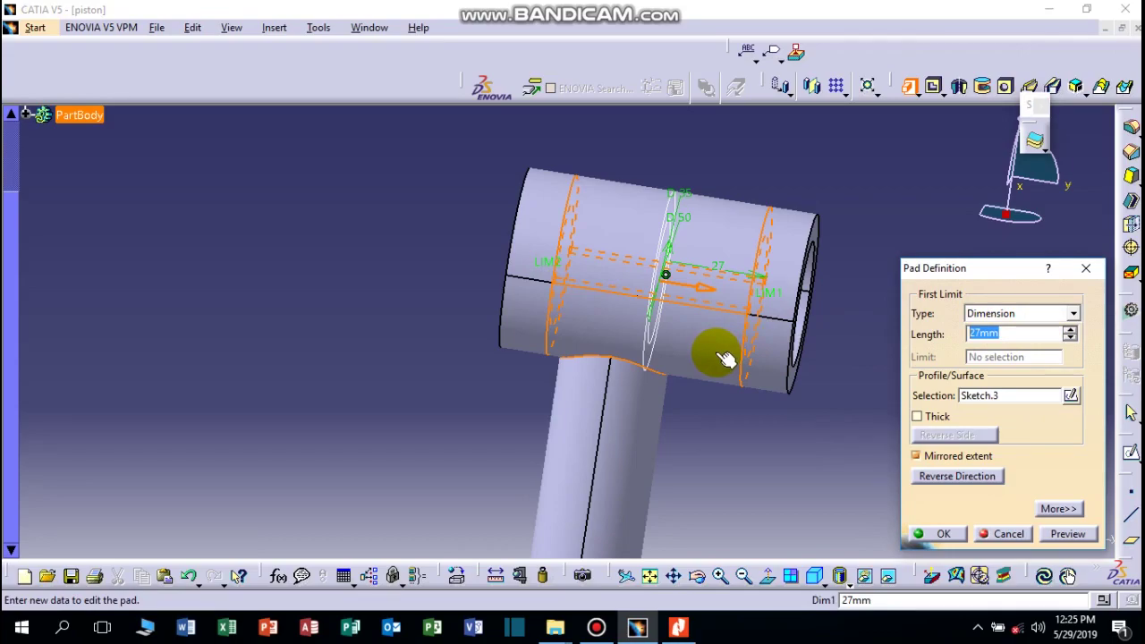
pyautogui.press('Return')
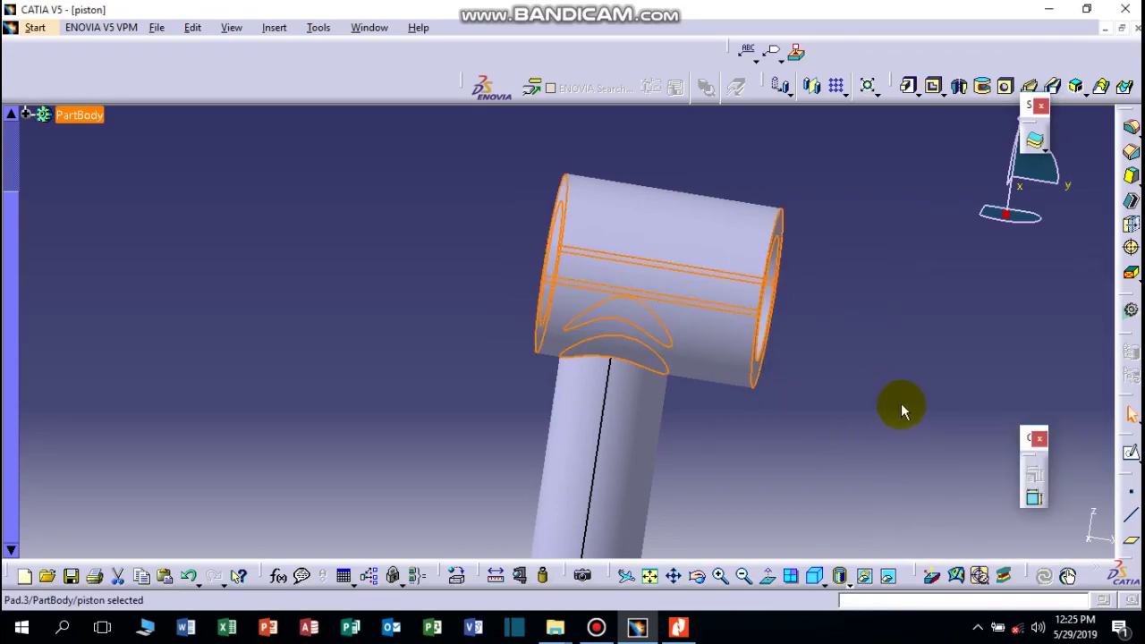
pyautogui.click(712, 377)
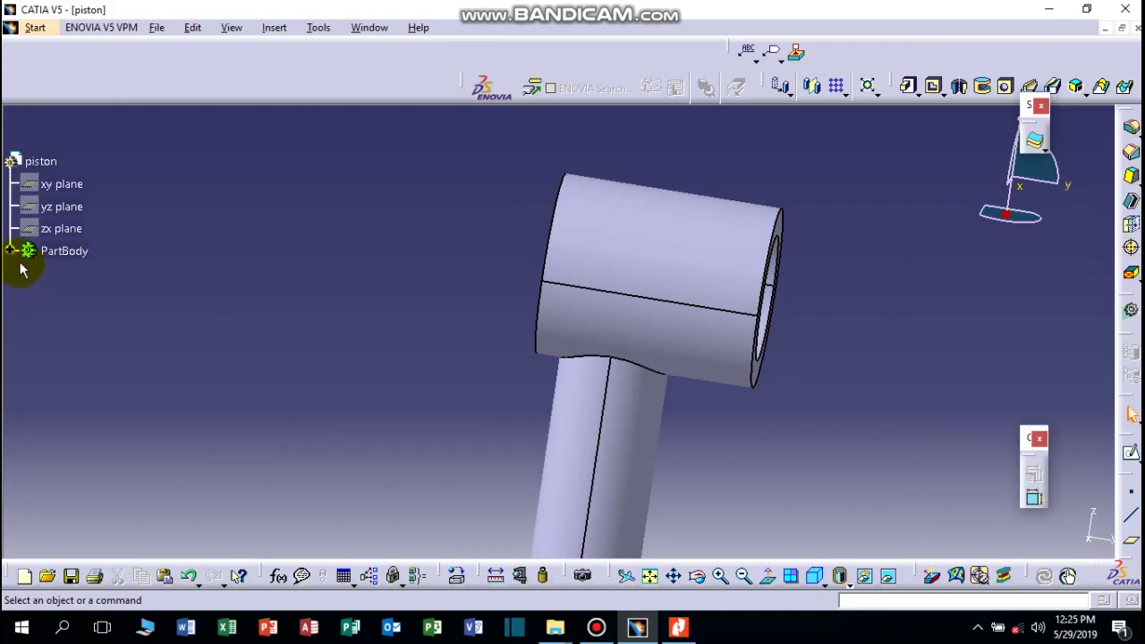
# Edit Plane.1 from the PartBody tree and apply its 9 mm offset from zx
pyautogui.click(9, 250)
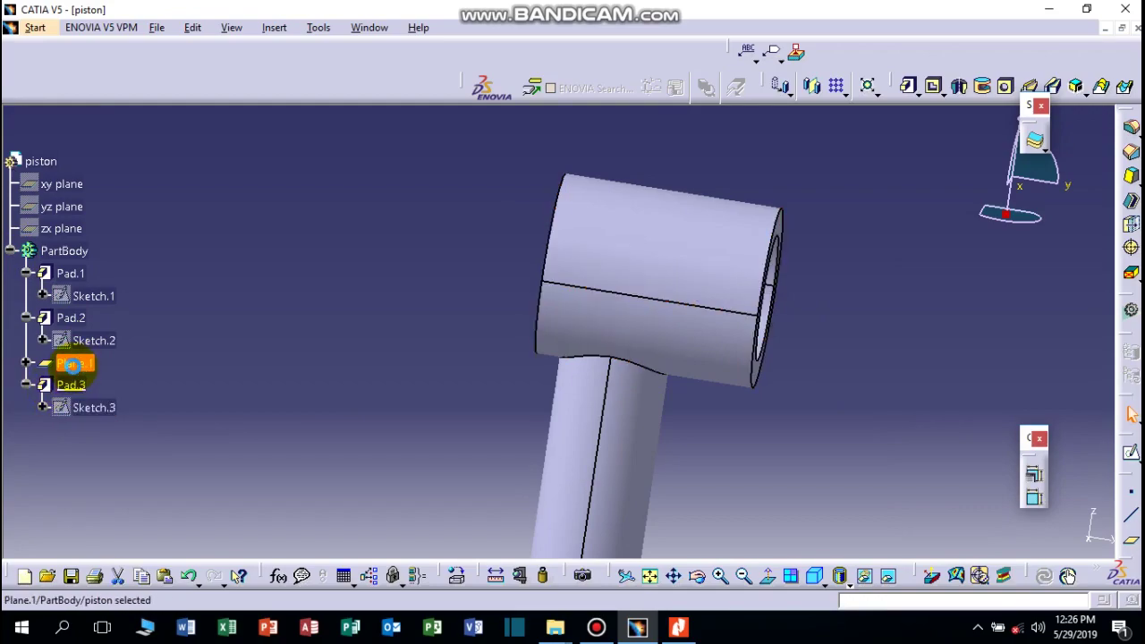
pyautogui.doubleClick(73, 364)
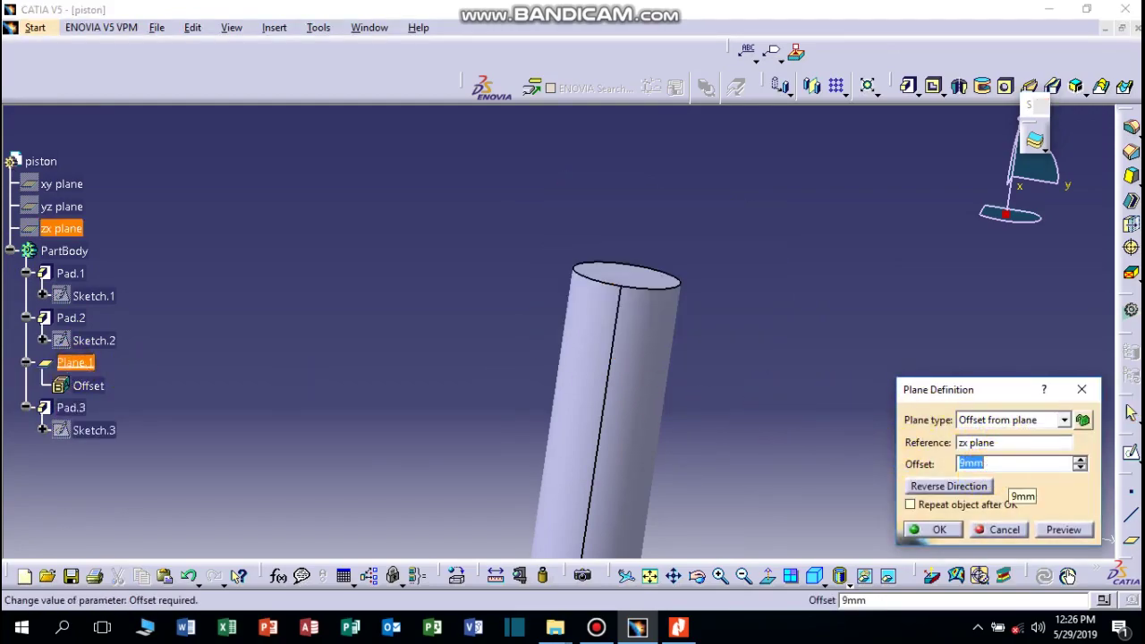
pyautogui.press('Return')
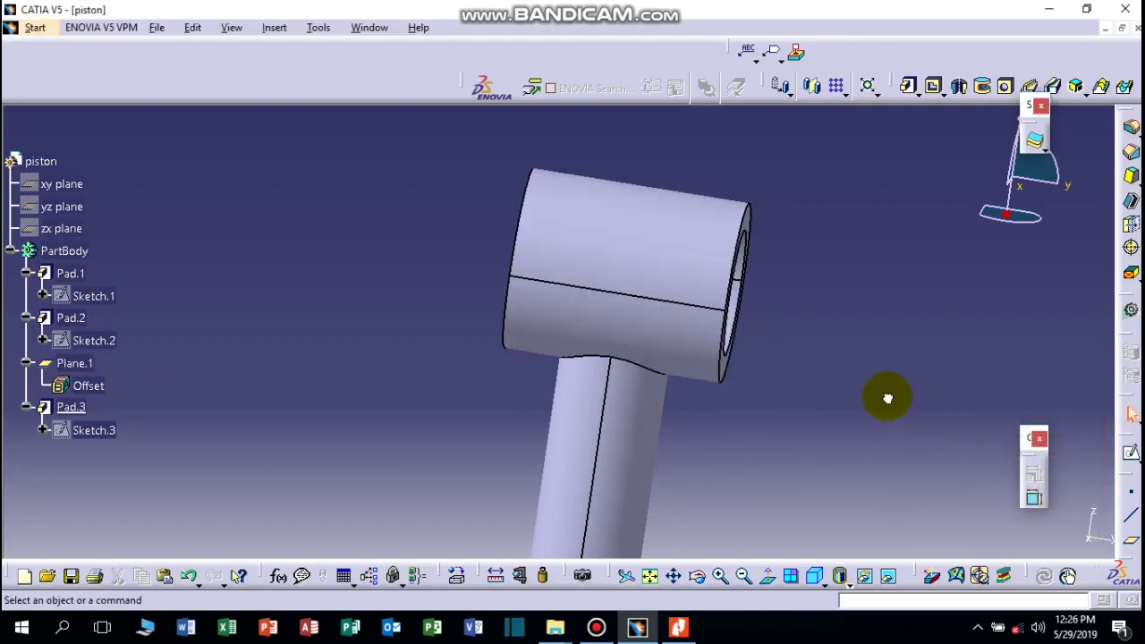
pyautogui.moveTo(813, 348); pyautogui.dragTo(792, 474, button='middle')
pyautogui.moveTo(700, 580); pyautogui.dragTo(573, 438)
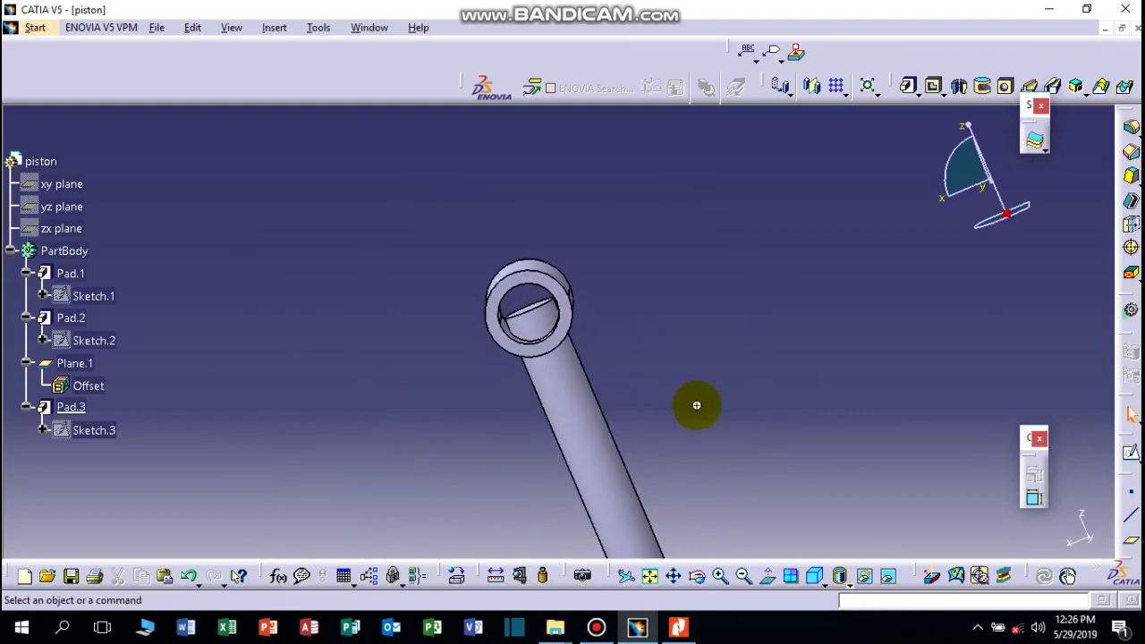
pyautogui.keyDown('ctrl'); pyautogui.moveTo(695, 402); pyautogui.dragTo(803, 268, button='middle'); pyautogui.keyUp('ctrl')
pyautogui.keyDown('ctrl'); pyautogui.moveTo(657, 402); pyautogui.dragTo(702, 546, button='middle'); pyautogui.keyUp('ctrl')
pyautogui.moveTo(698, 573)
pyautogui.mouseDown()
pyautogui.moveTo(567, 284)
pyautogui.moveTo(703, 274)
pyautogui.moveTo(729, 298)
pyautogui.mouseUp()
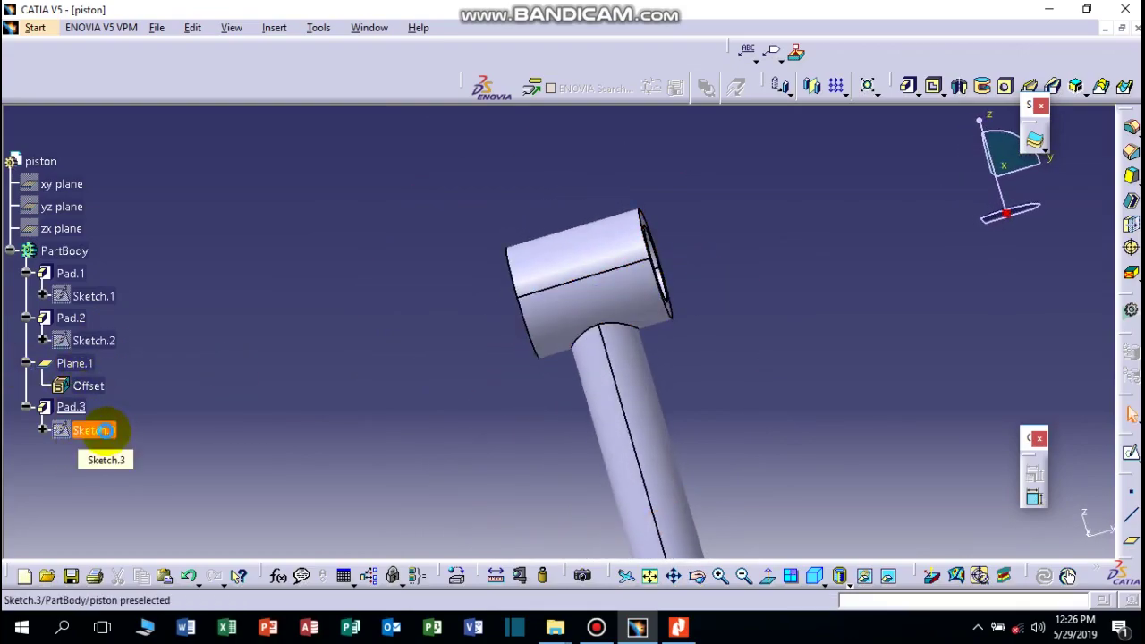
# Redefine Pad.3 to a 25 mm mirrored length
pyautogui.doubleClick(103, 430)
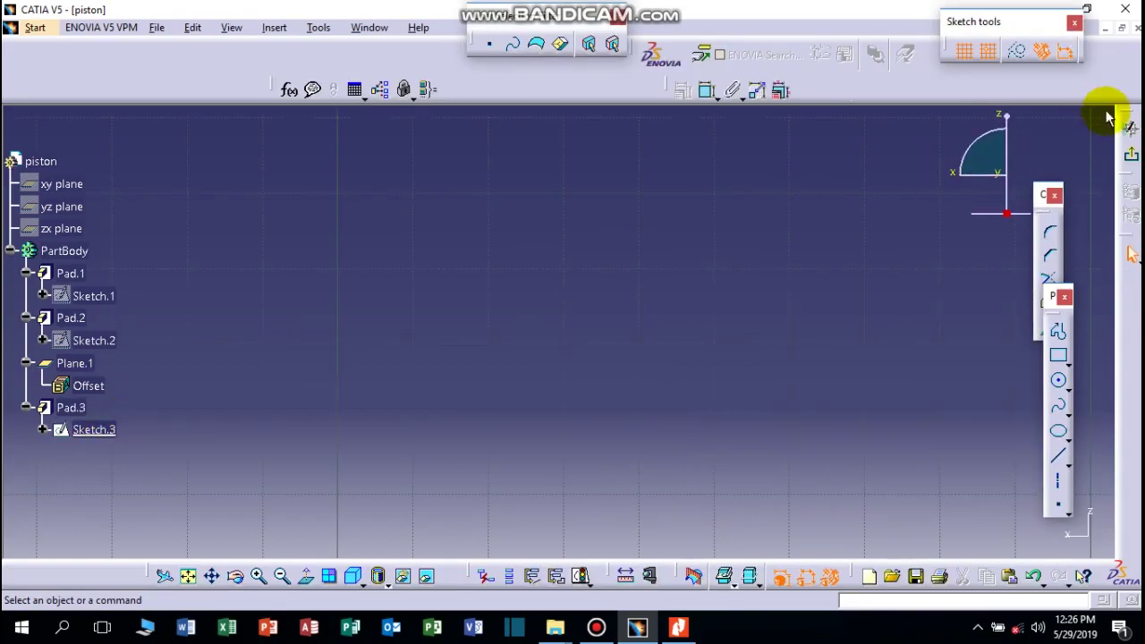
pyautogui.click(1133, 161)
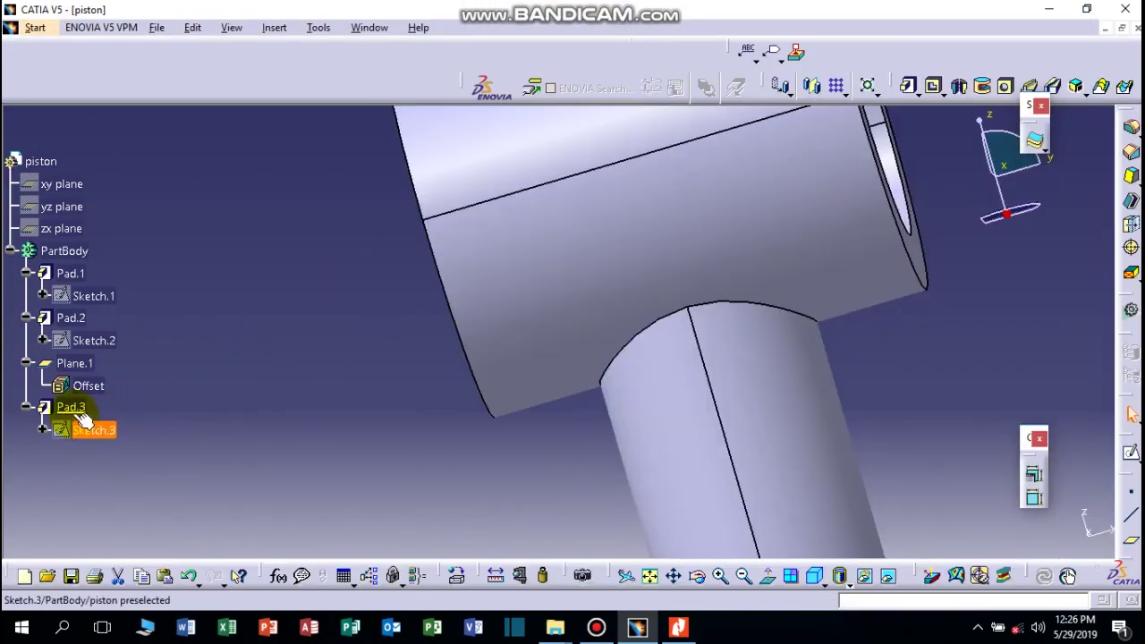
pyautogui.doubleClick(74, 407)
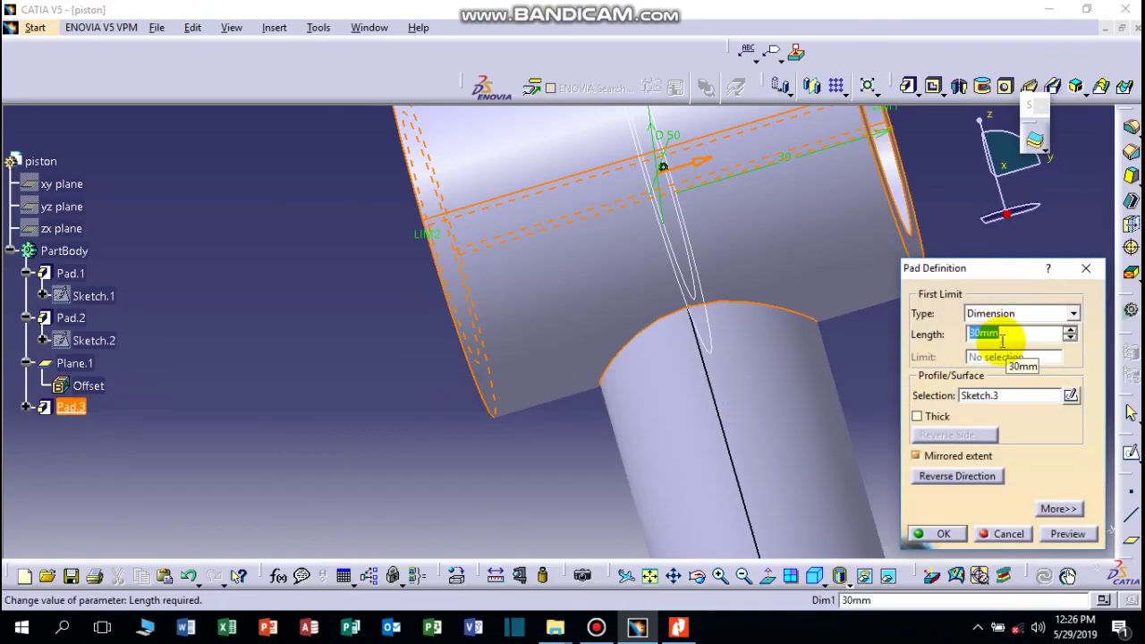
pyautogui.click(1056, 536)
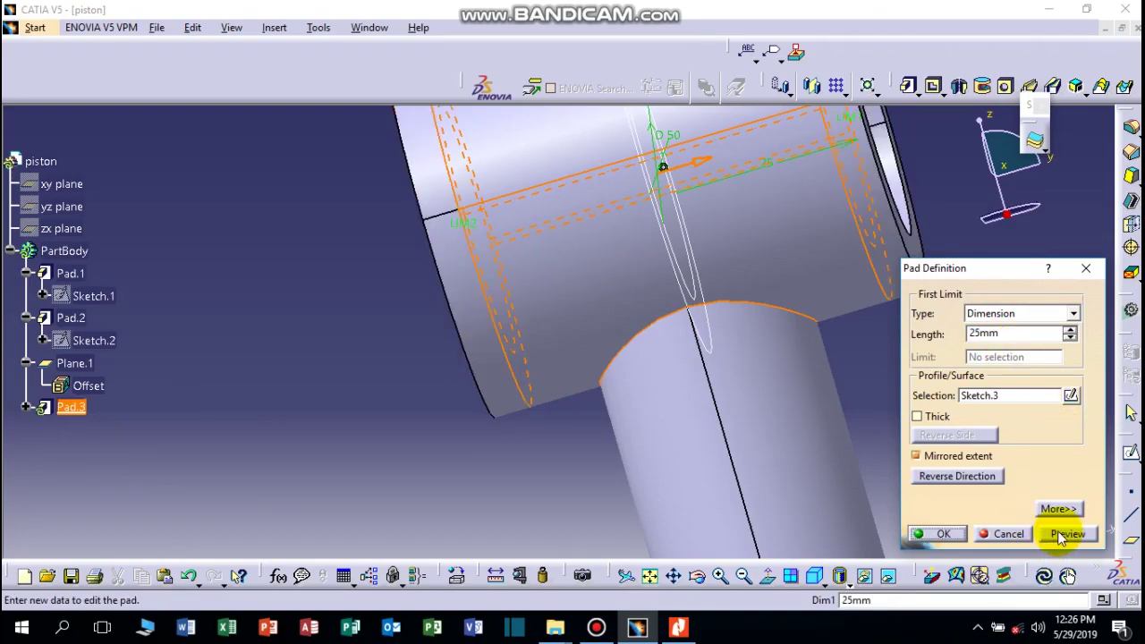
pyautogui.click(940, 534)
pyautogui.click(927, 447)
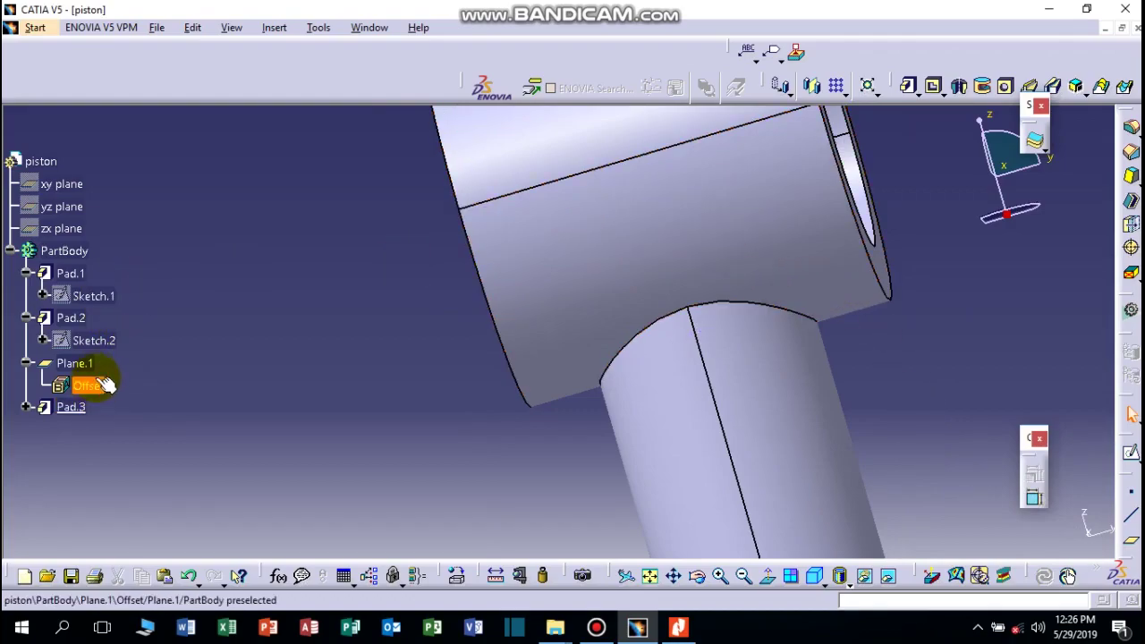
pyautogui.click(75, 408)
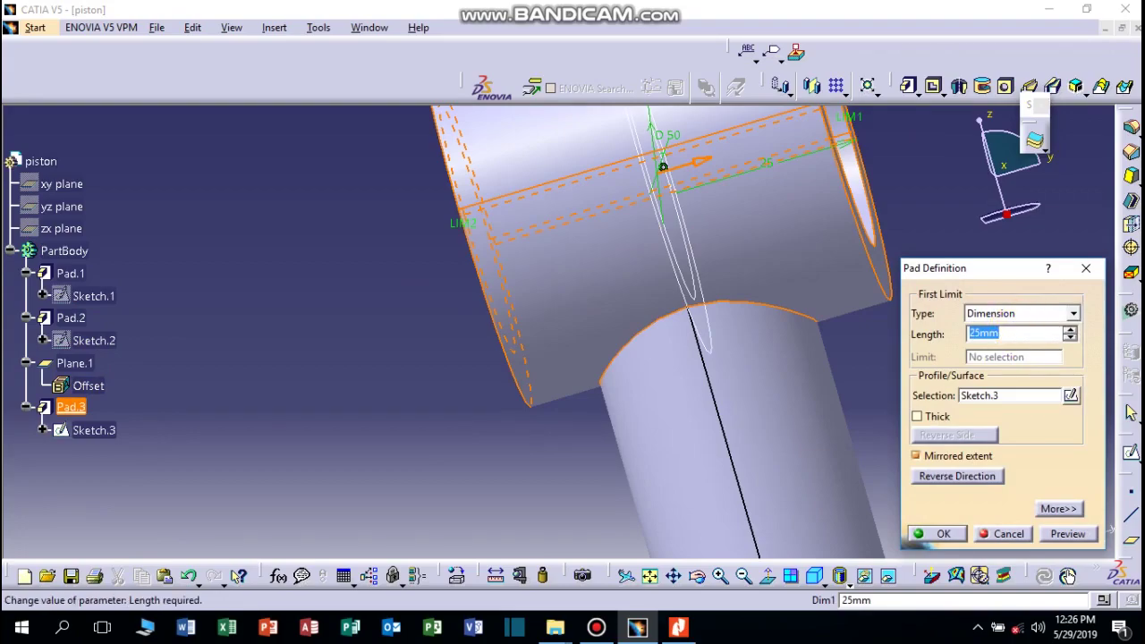
pyautogui.press('Return')
# Turn the view to face the ring end and select its face as sketch support
pyautogui.moveTo(953, 311); pyautogui.dragTo(826, 444, button='middle')
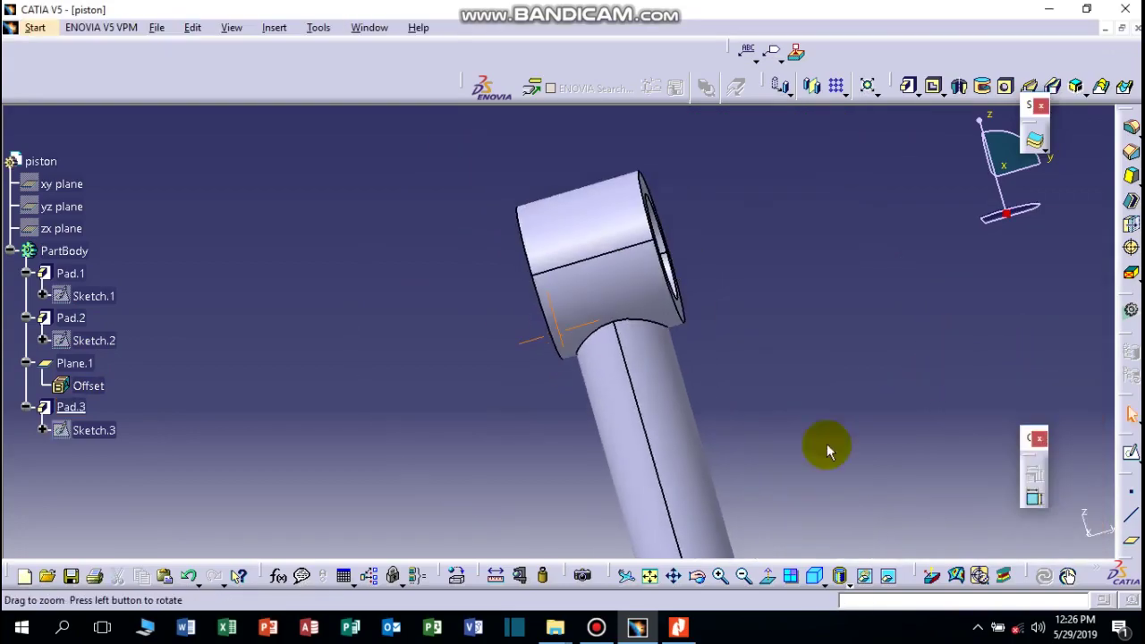
pyautogui.click(699, 577)
pyautogui.moveTo(749, 465)
pyautogui.mouseDown()
pyautogui.moveTo(601, 445)
pyautogui.moveTo(917, 435)
pyautogui.moveTo(654, 384)
pyautogui.moveTo(621, 414)
pyautogui.moveTo(614, 442)
pyautogui.mouseUp()
pyautogui.keyDown('ctrl'); pyautogui.moveTo(613, 442); pyautogui.dragTo(907, 179, button='middle'); pyautogui.keyUp('ctrl')
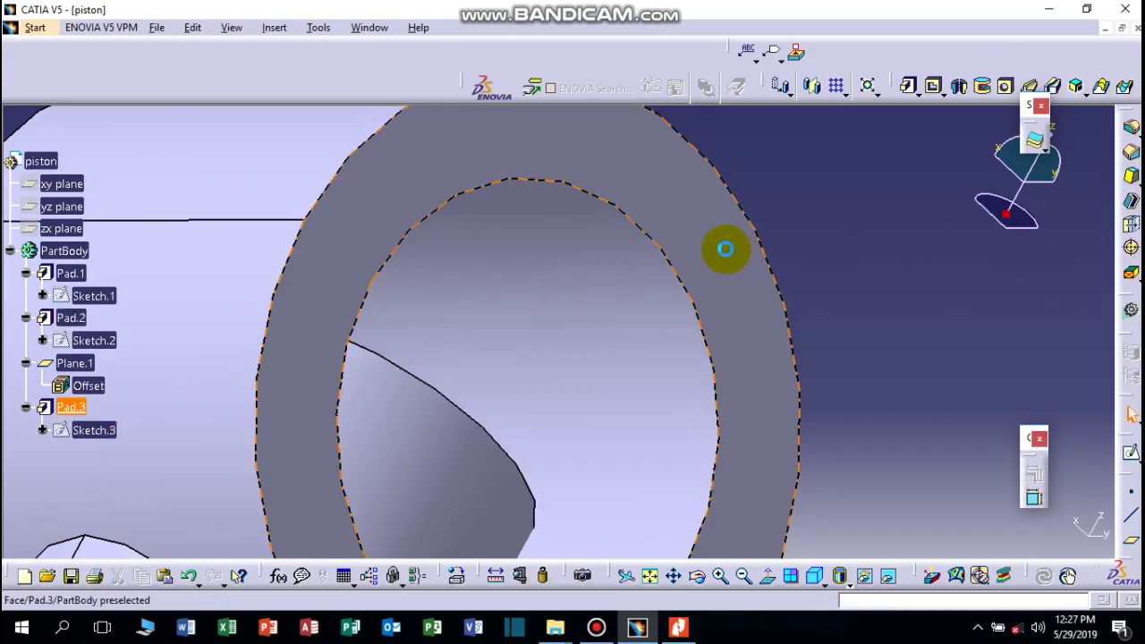
pyautogui.click(723, 247)
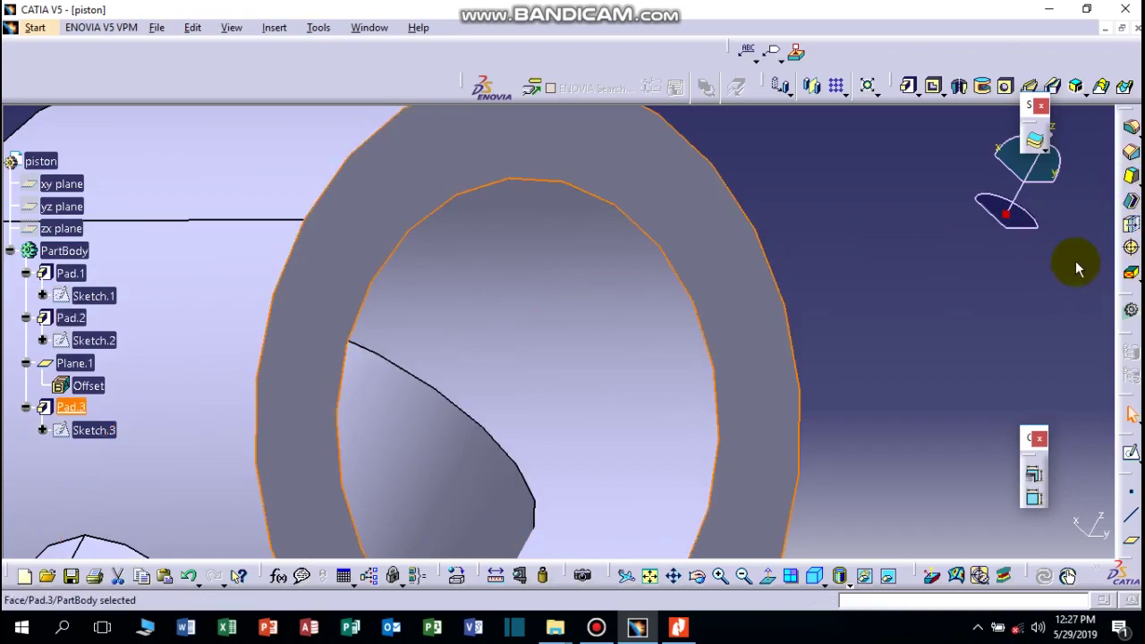
# Start Sketch.4 on the ring face and draw a circle at the ring centre
pyautogui.click(1133, 456)
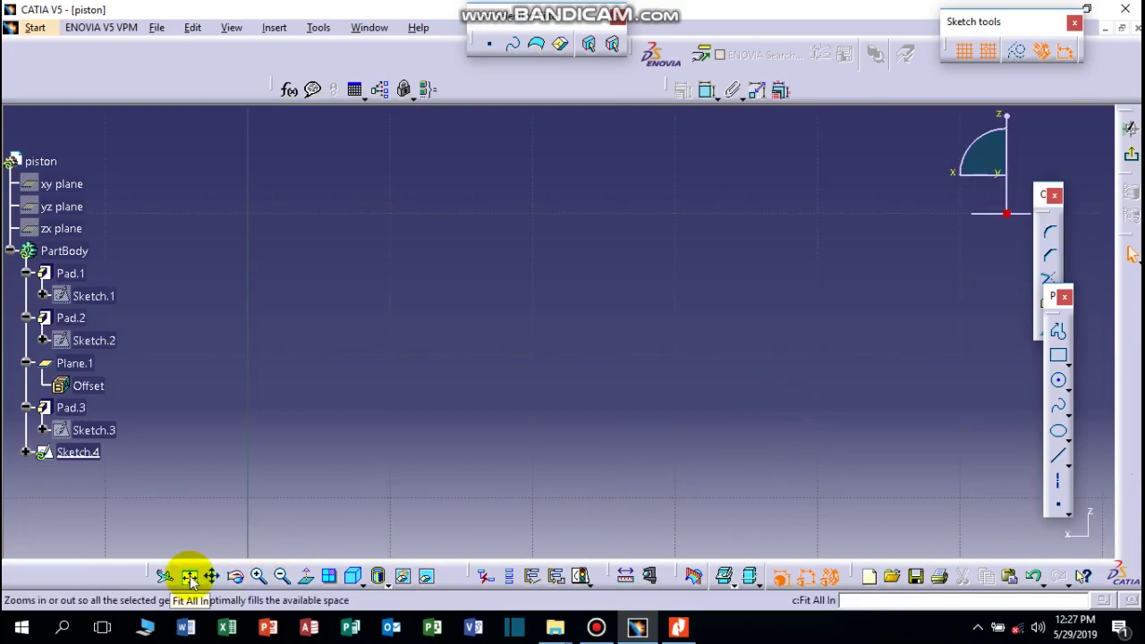
pyautogui.click(190, 580)
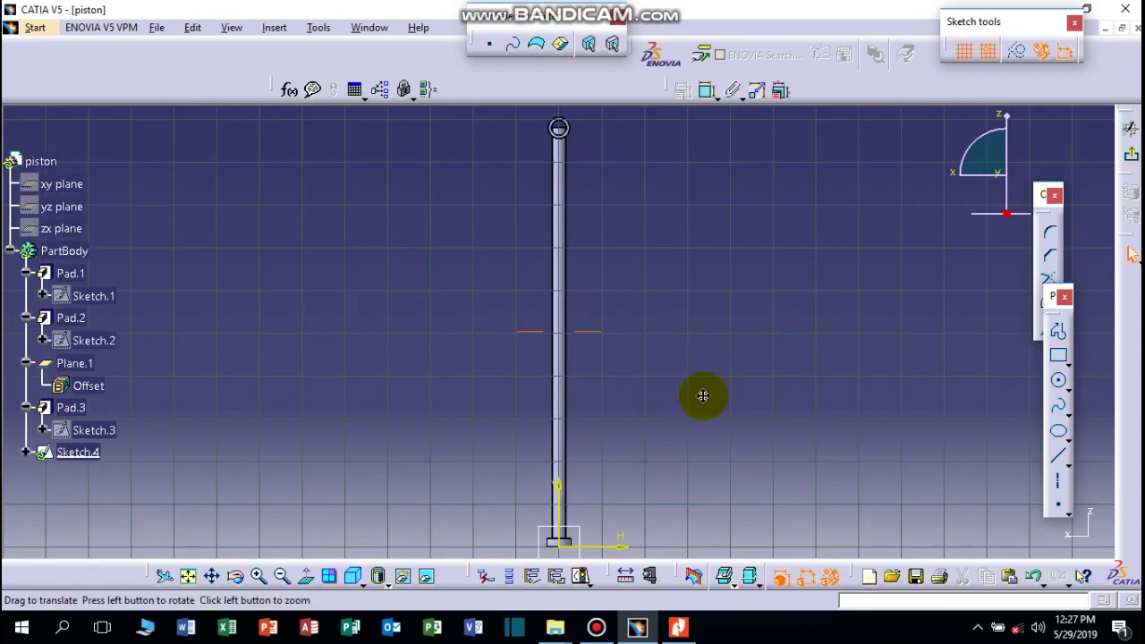
pyautogui.moveTo(697, 396); pyautogui.dragTo(1024, 340, button='middle')
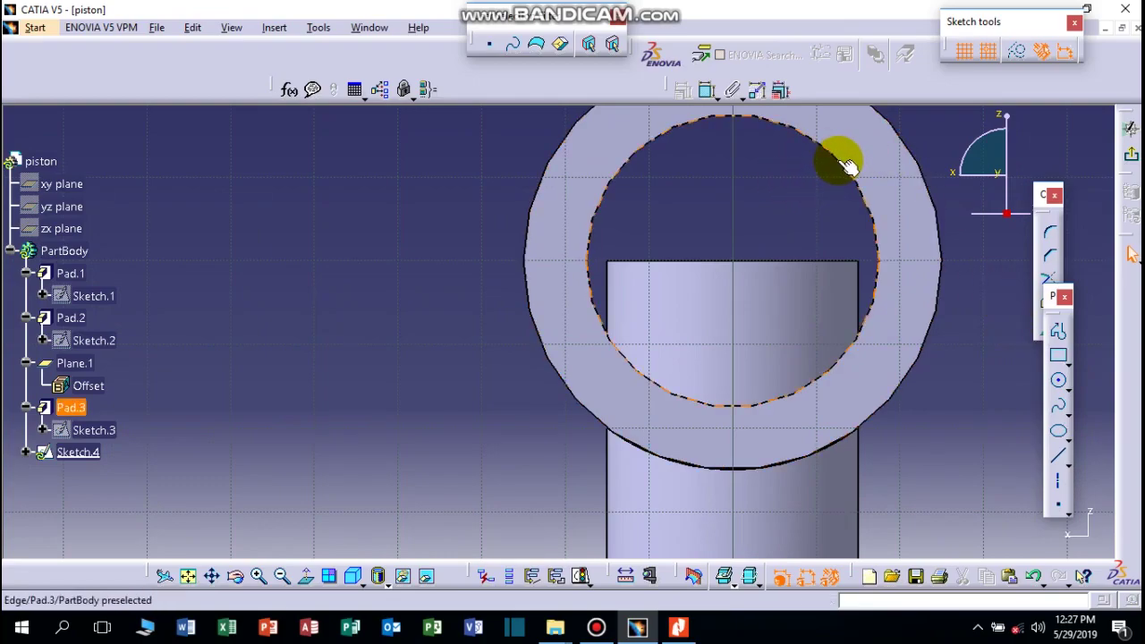
pyautogui.click(1060, 382)
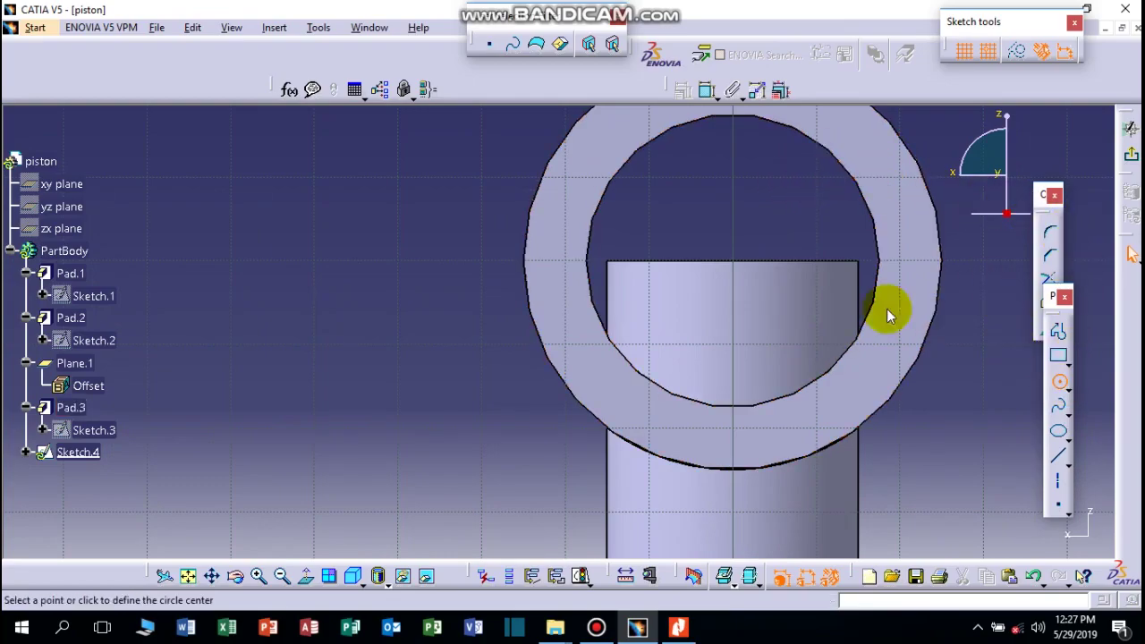
pyautogui.click(737, 257)
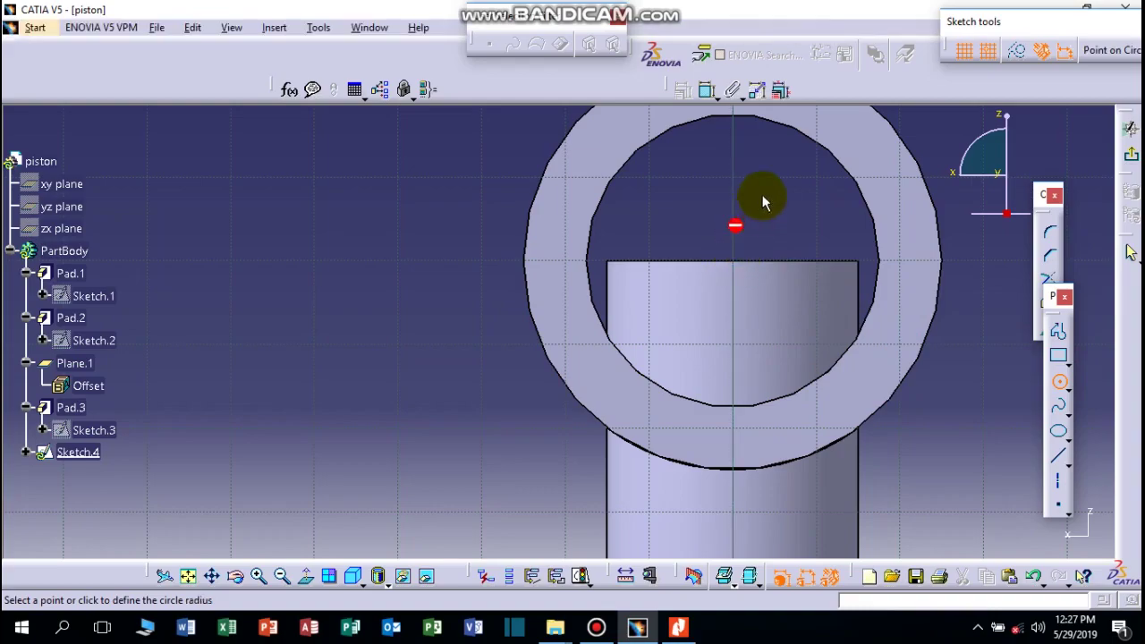
pyautogui.click(785, 121)
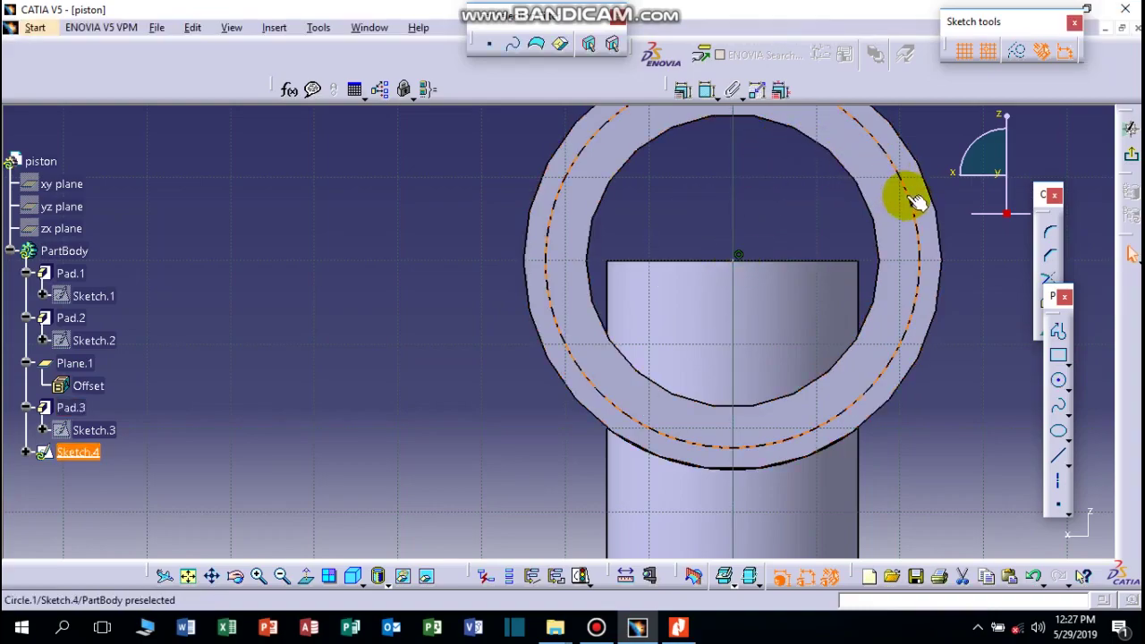
# Constrain the circle coincident with the ring's inner bore edge and exit the sketch
pyautogui.click(864, 208)
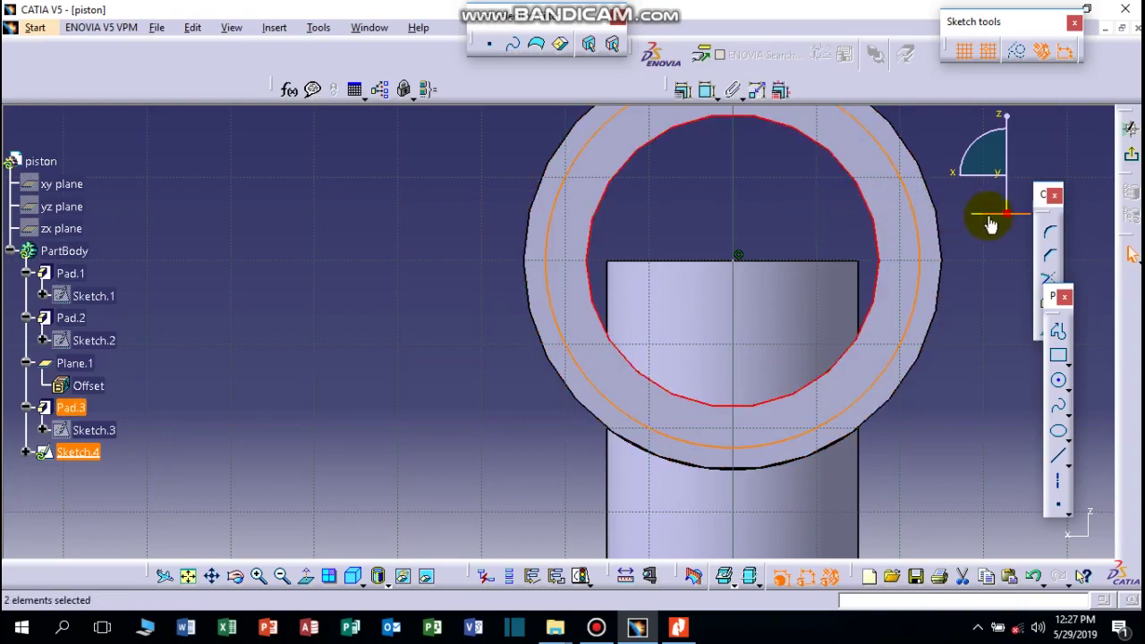
pyautogui.rightClick(918, 244)
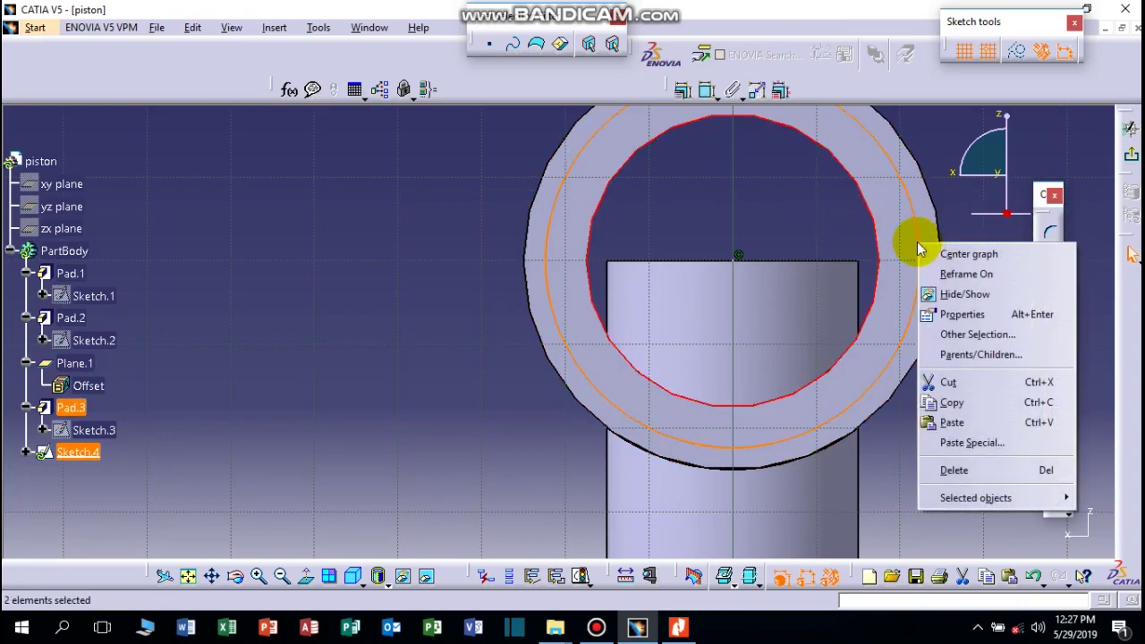
pyautogui.click(797, 245)
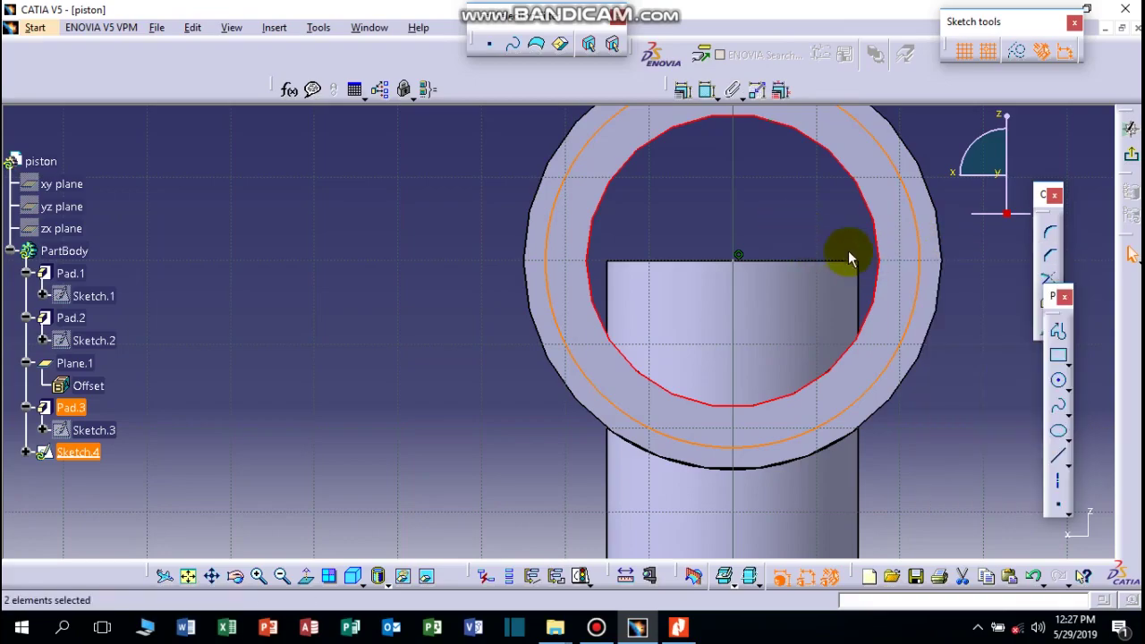
pyautogui.rightClick(919, 248)
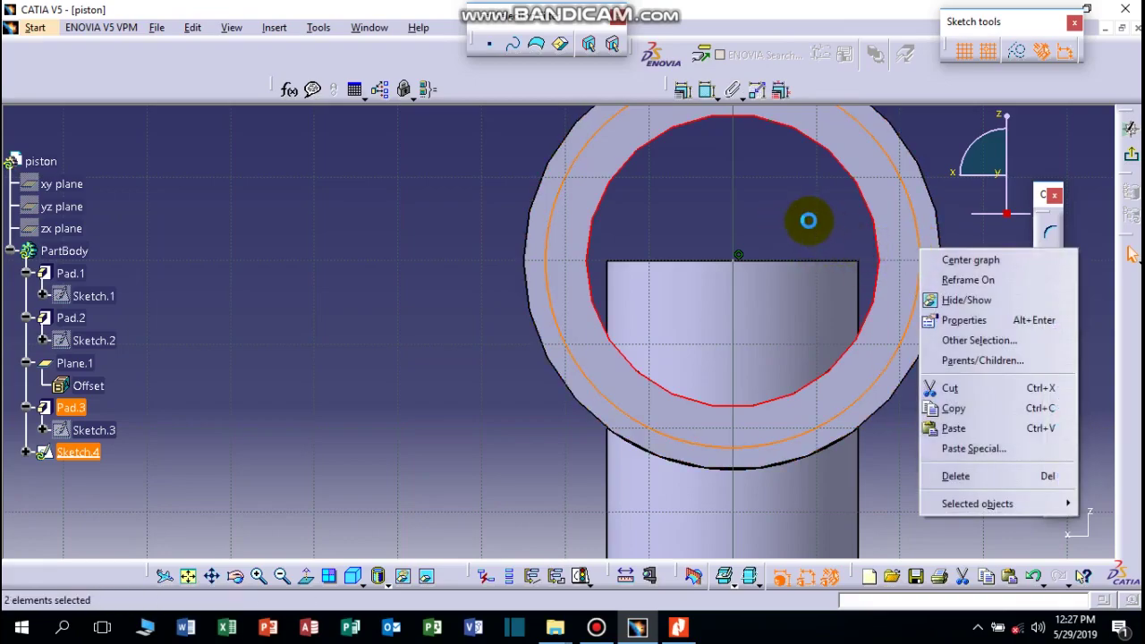
pyautogui.click(808, 220)
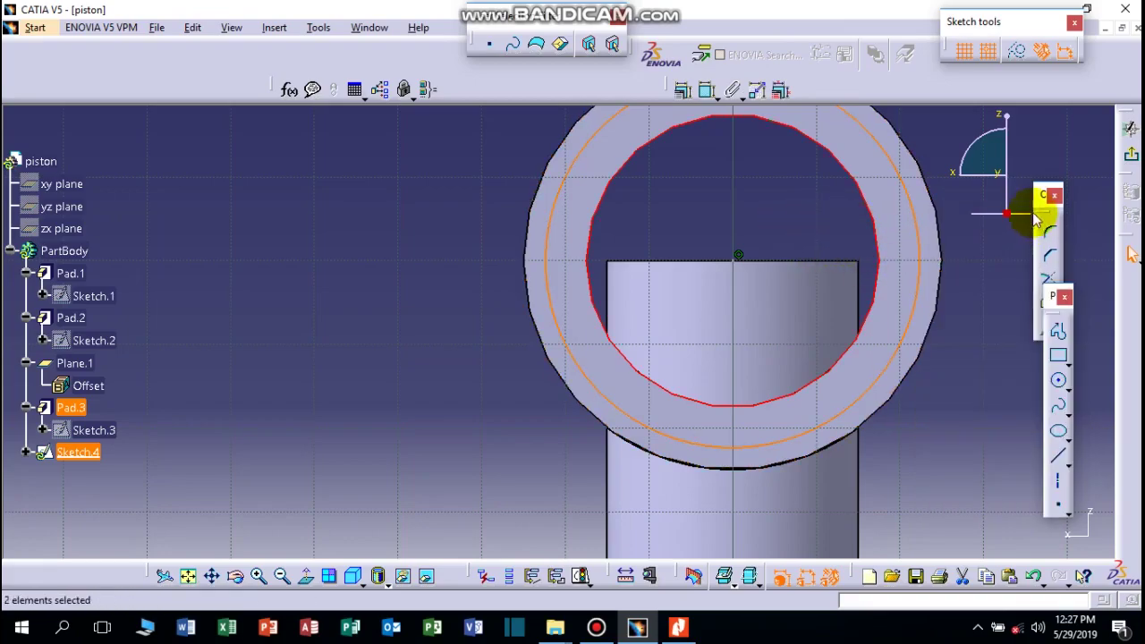
pyautogui.click(684, 93)
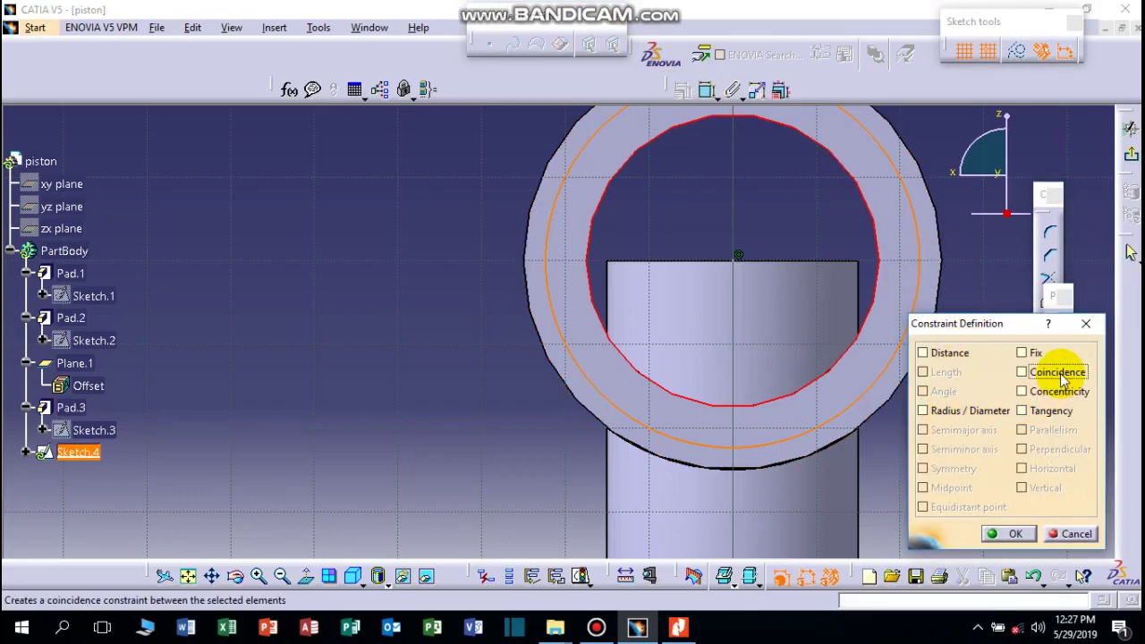
pyautogui.click(1009, 532)
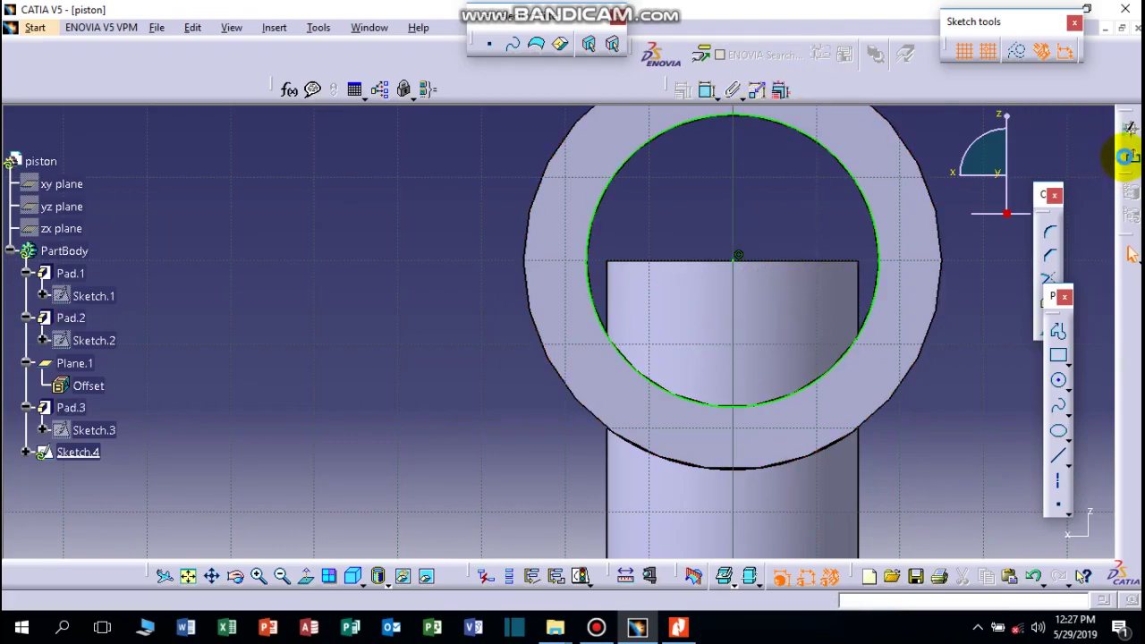
pyautogui.click(1125, 156)
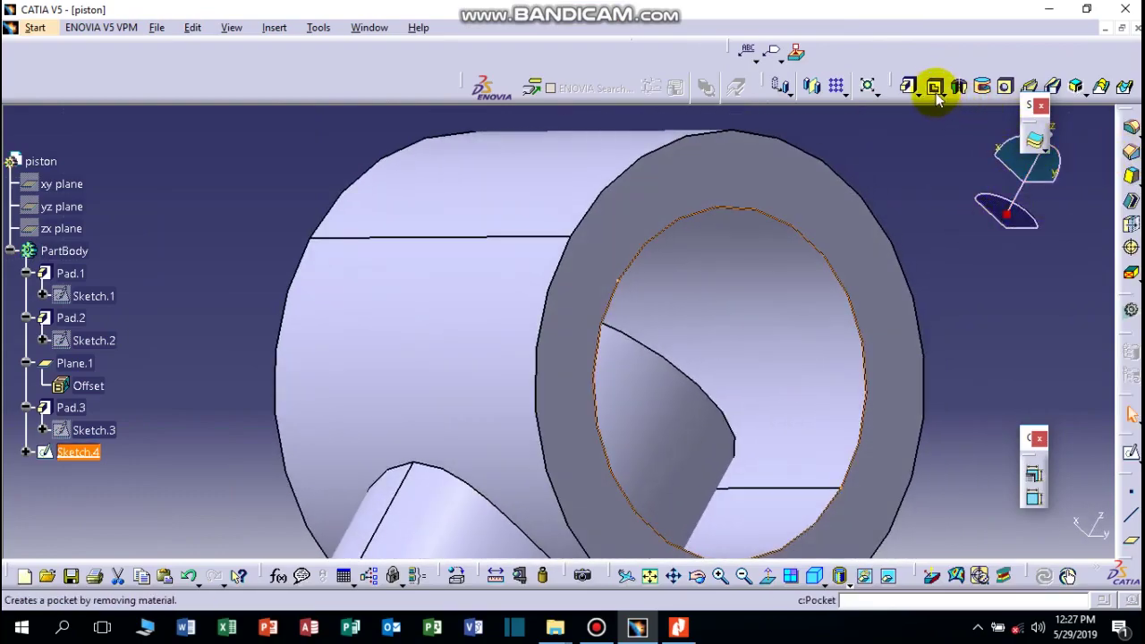
# Create a mirrored pocket from Sketch.4 and rotate to inspect the bore end
pyautogui.click(933, 85)
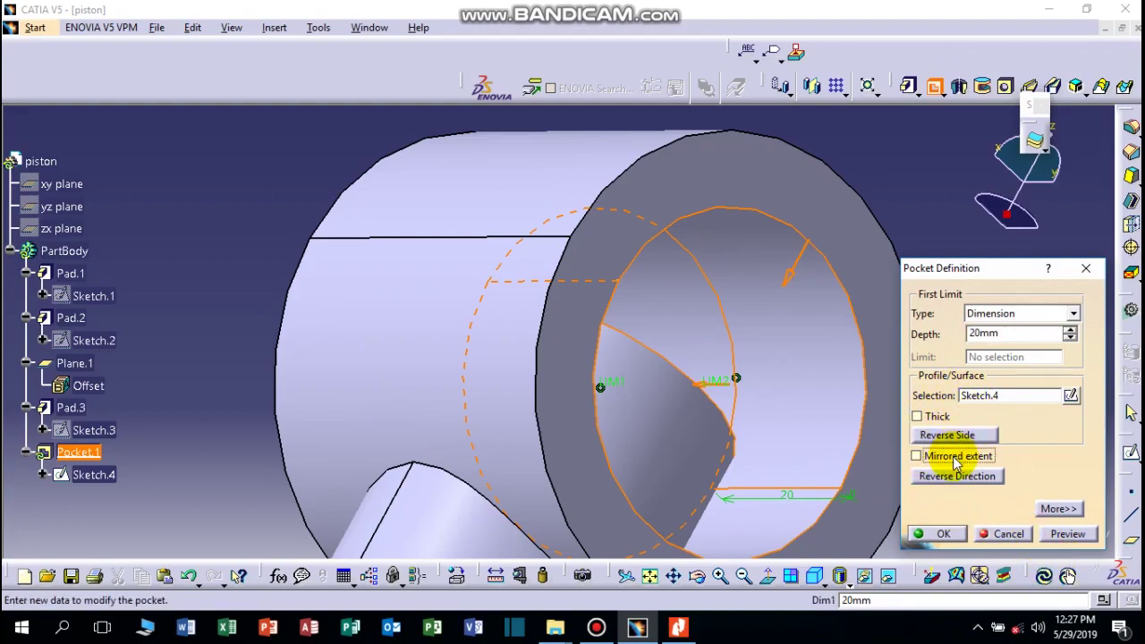
pyautogui.click(1069, 535)
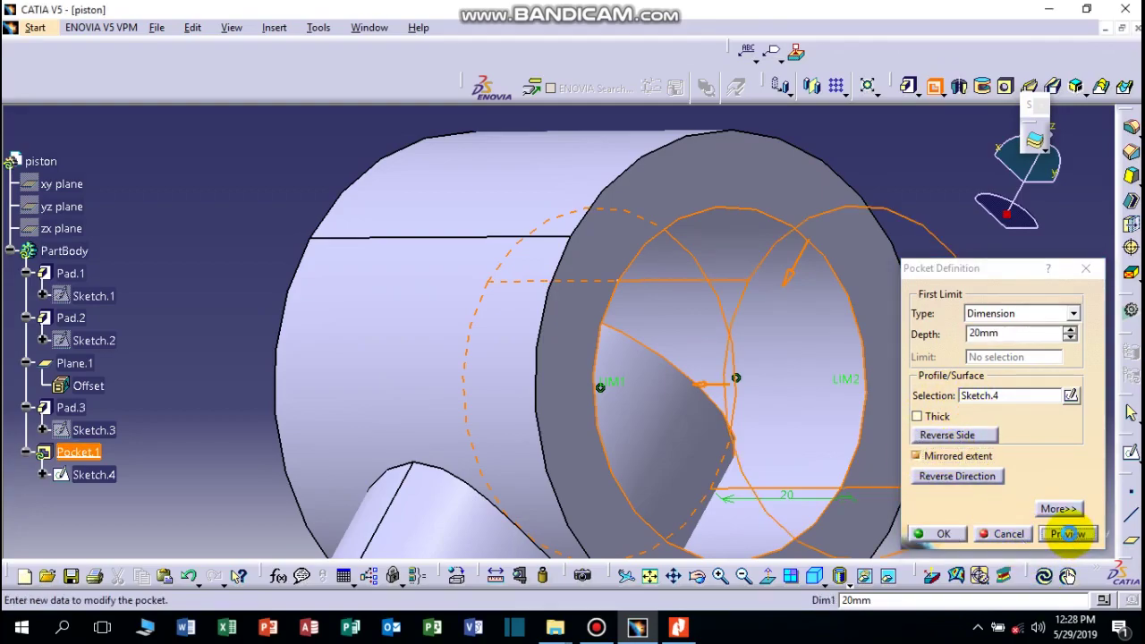
pyautogui.click(944, 533)
pyautogui.moveTo(847, 461); pyautogui.dragTo(754, 528, button='middle')
pyautogui.click(697, 578)
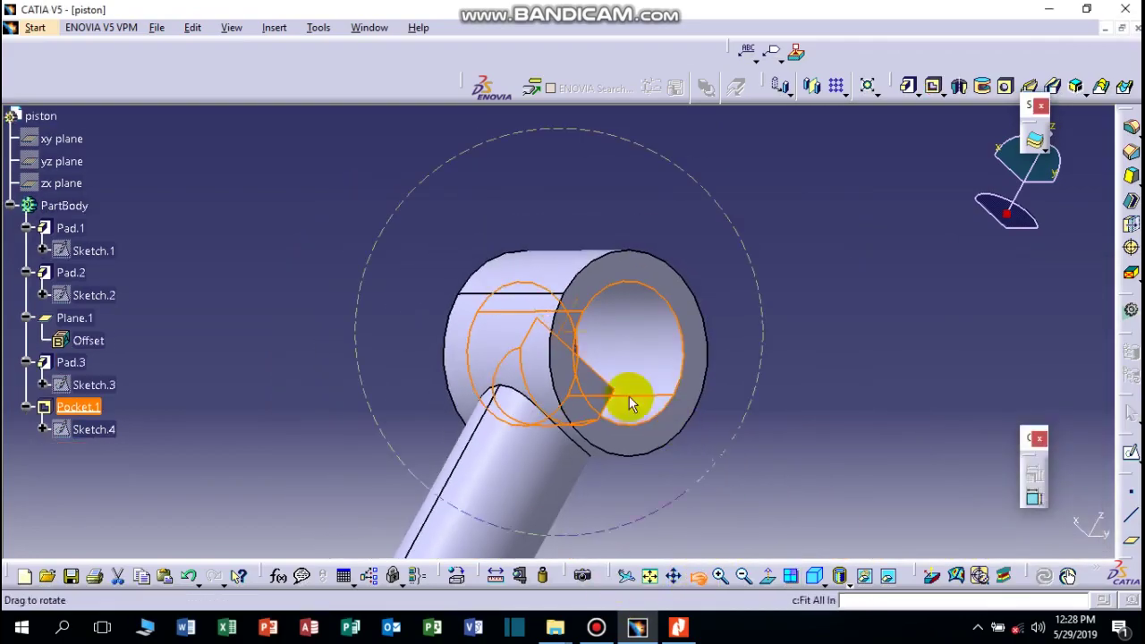
pyautogui.moveTo(626, 396); pyautogui.dragTo(742, 337)
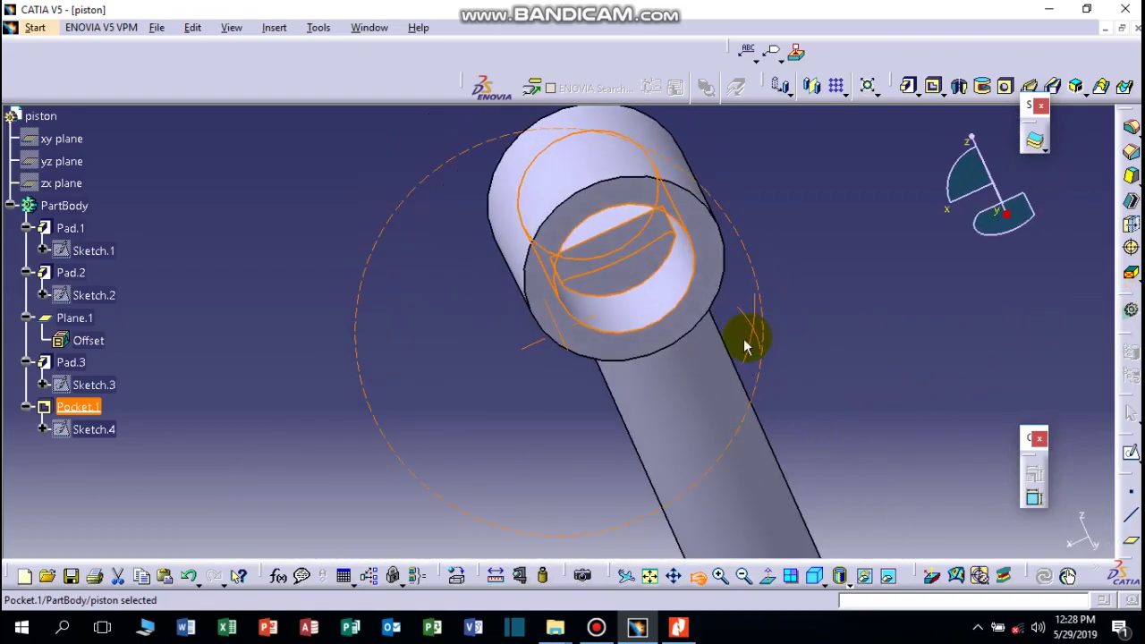
pyautogui.moveTo(548, 429); pyautogui.dragTo(703, 379)
# Edit Pocket.1 to reverse its direction and set the depth to 40 mm
pyautogui.click(87, 407)
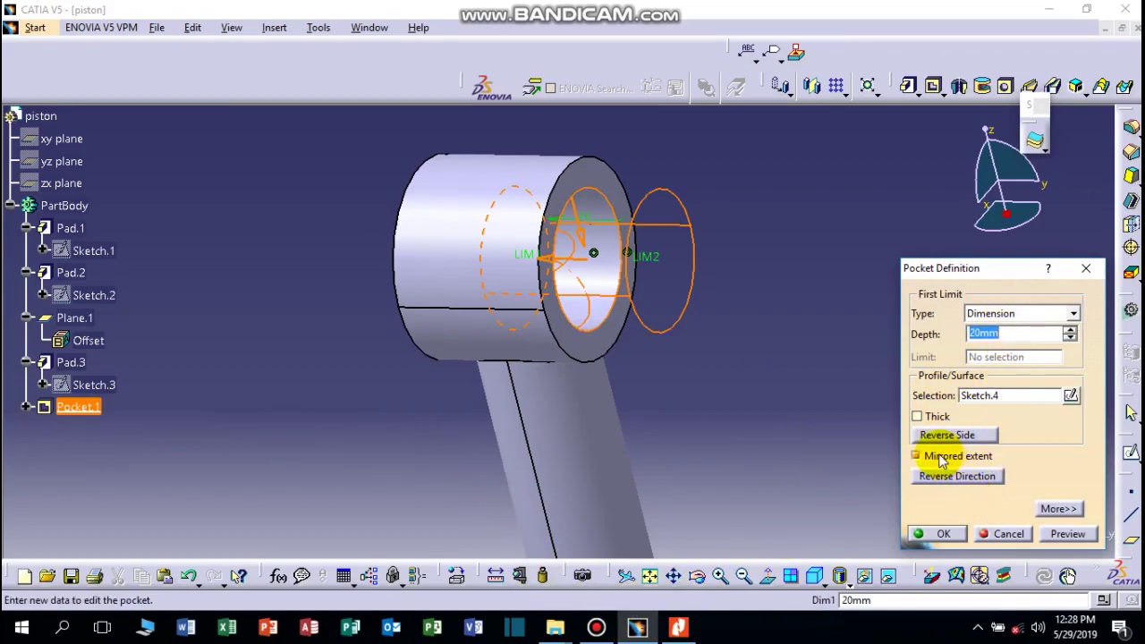
pyautogui.click(966, 477)
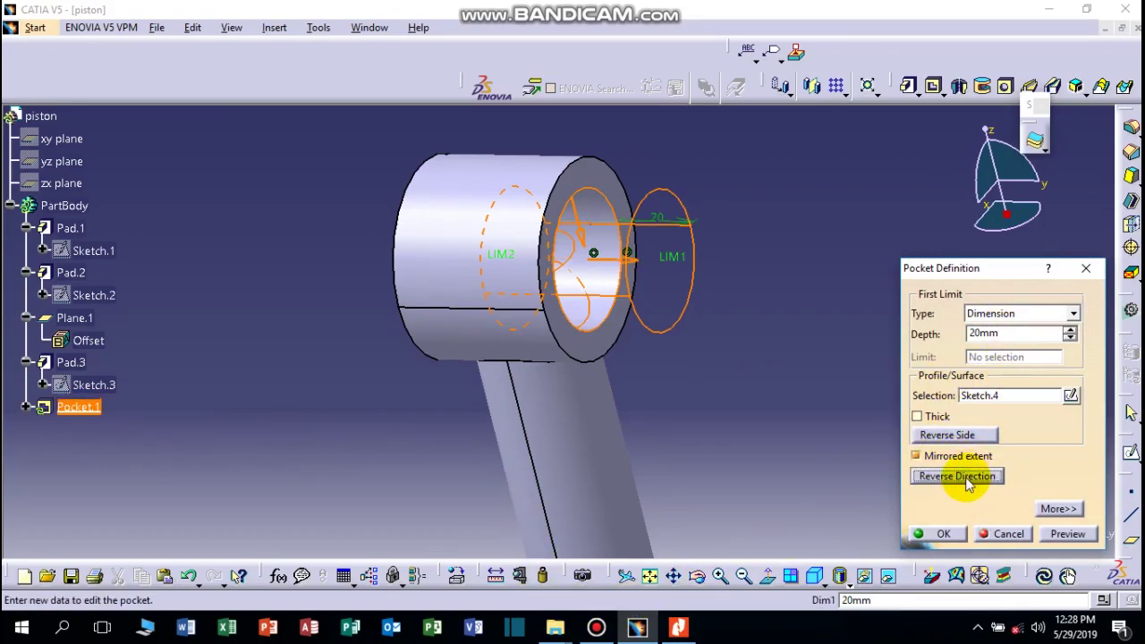
pyautogui.doubleClick(1003, 333)
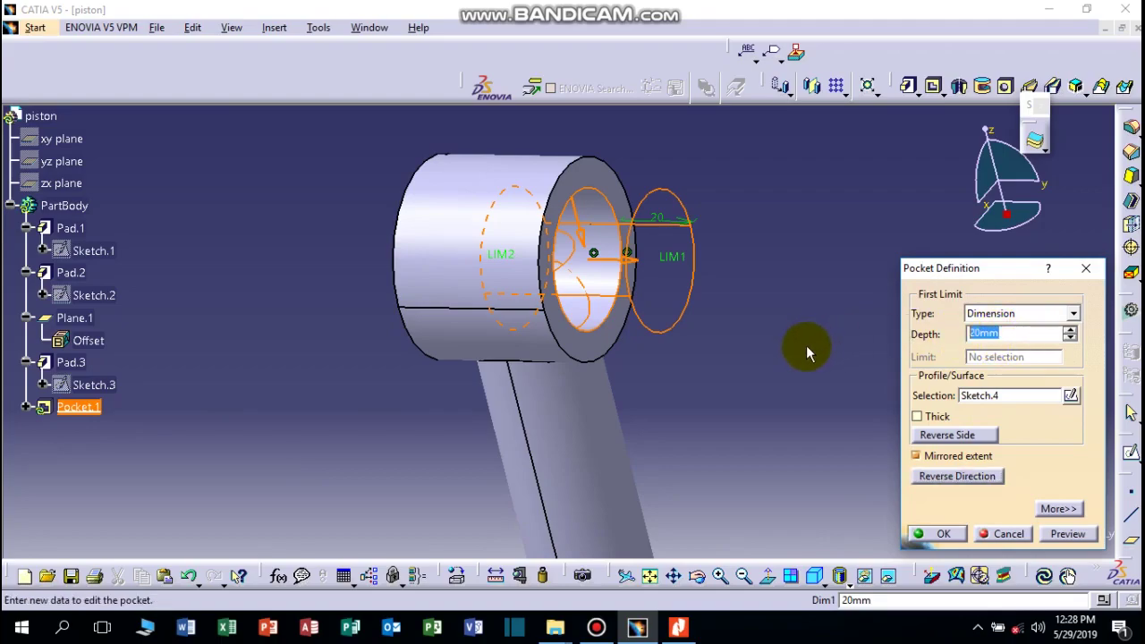
pyautogui.write('40')
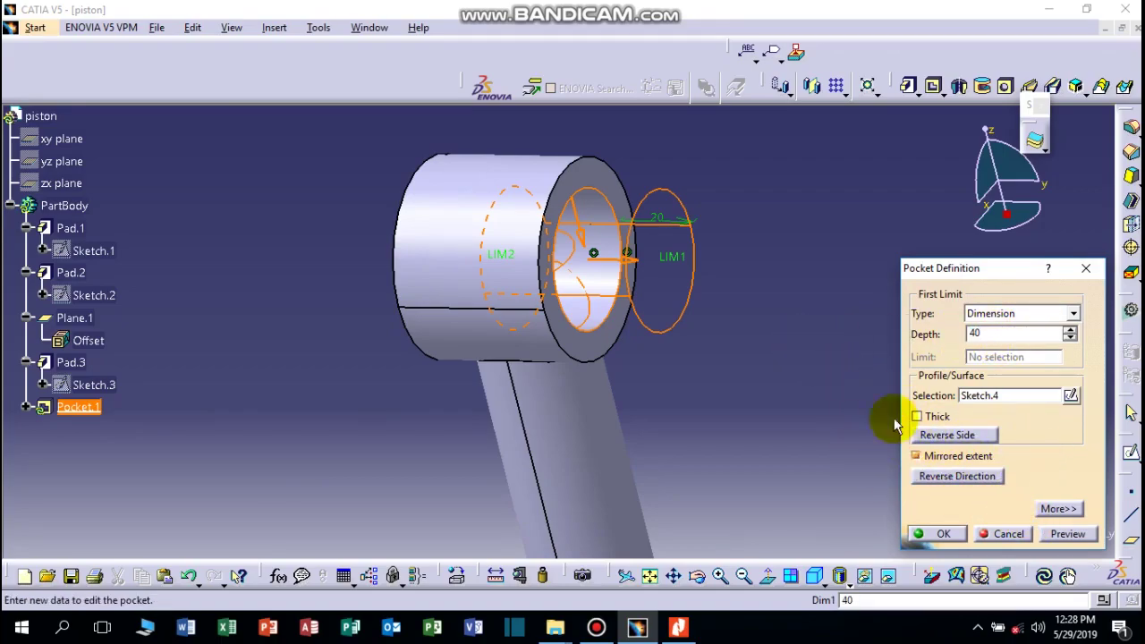
pyautogui.click(631, 269)
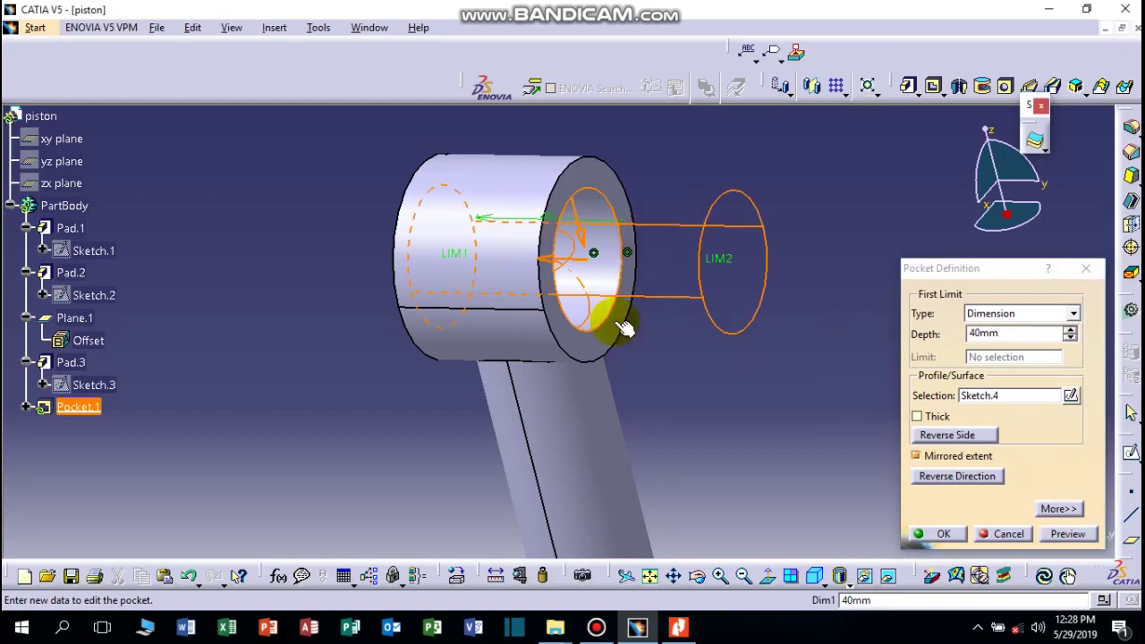
pyautogui.click(943, 533)
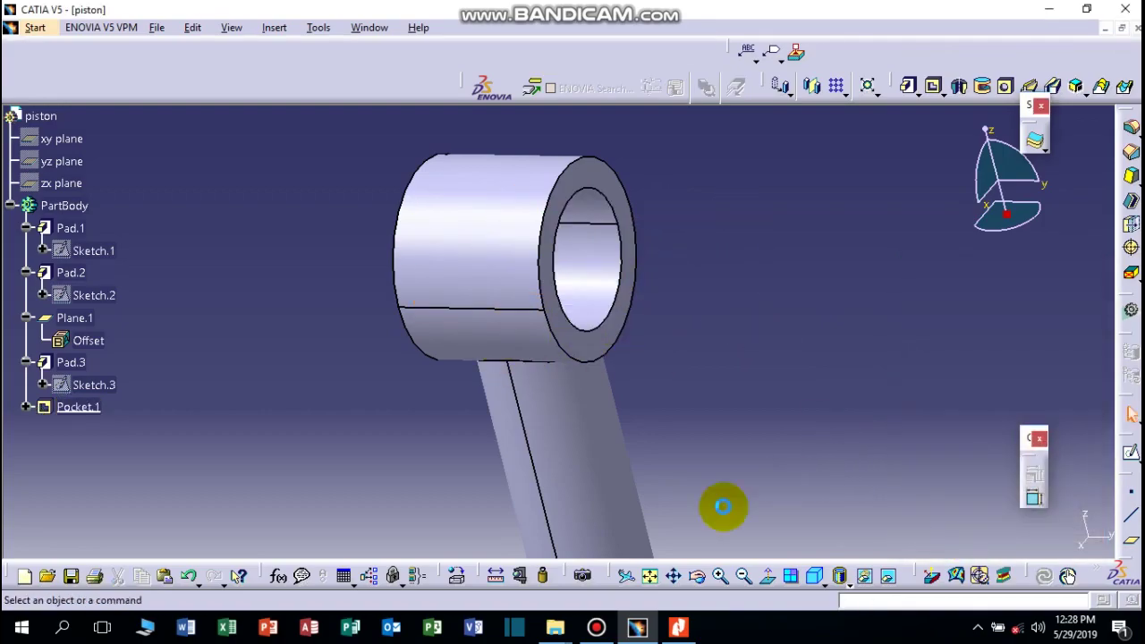
pyautogui.moveTo(700, 581); pyautogui.dragTo(435, 260)
pyautogui.moveTo(742, 452); pyautogui.dragTo(499, 360, button='middle')
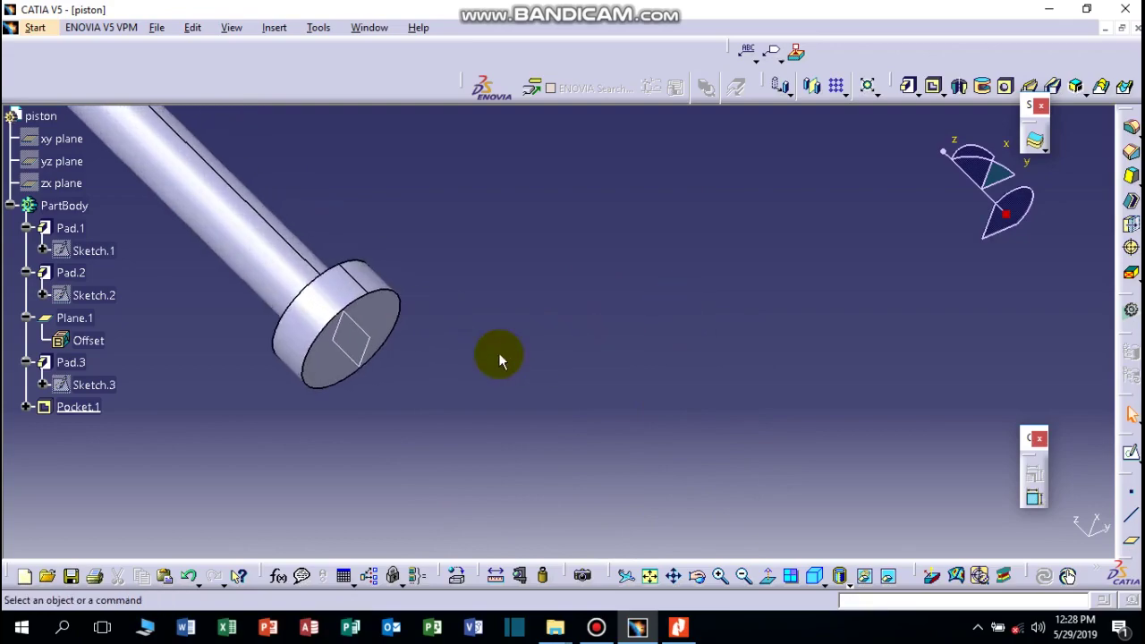
pyautogui.rightClick(367, 344)
pyautogui.click(429, 320)
pyautogui.moveTo(429, 320); pyautogui.dragTo(605, 429, button='middle')
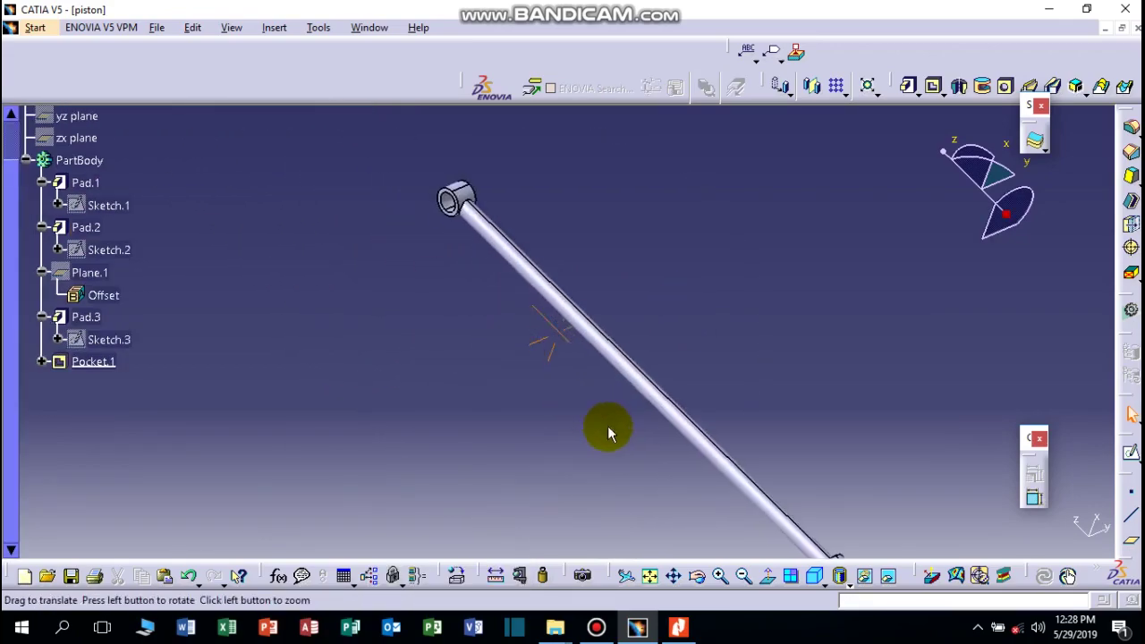
pyautogui.moveTo(689, 564); pyautogui.dragTo(595, 409)
pyautogui.moveTo(596, 408); pyautogui.dragTo(716, 363, button='middle')
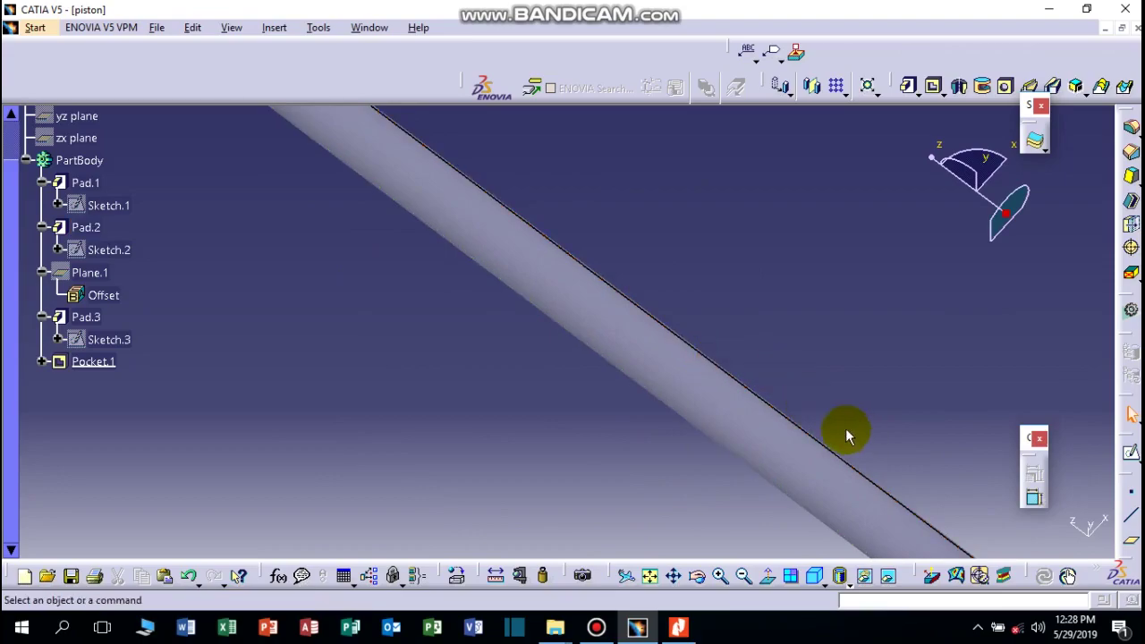
pyautogui.moveTo(843, 434); pyautogui.dragTo(549, 281, button='middle')
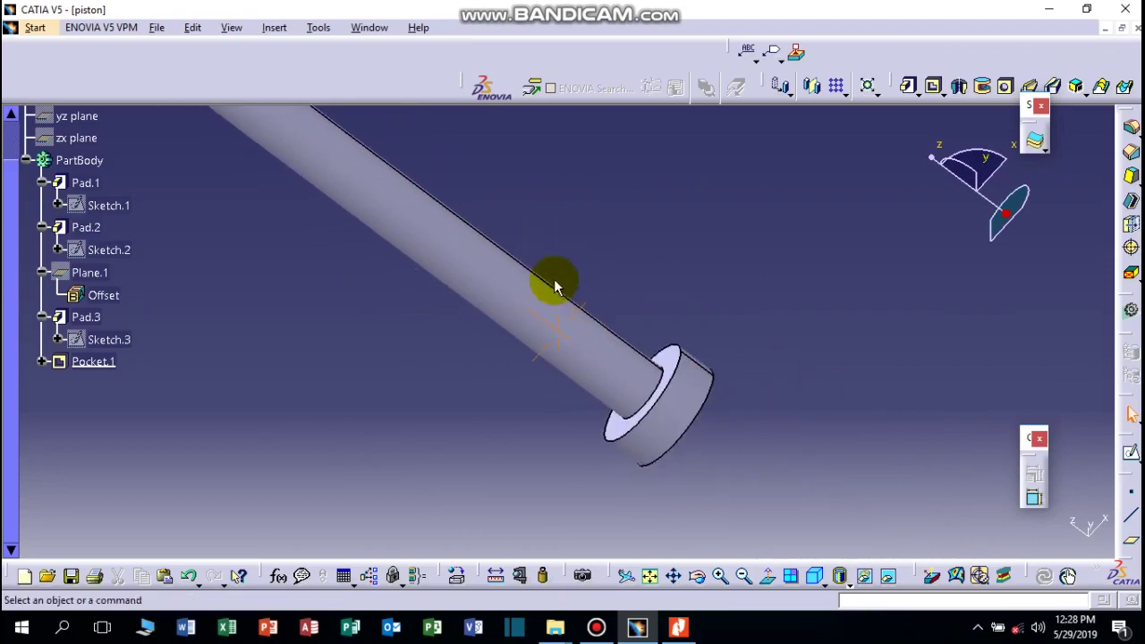
pyautogui.moveTo(634, 491); pyautogui.dragTo(797, 481, button='middle')
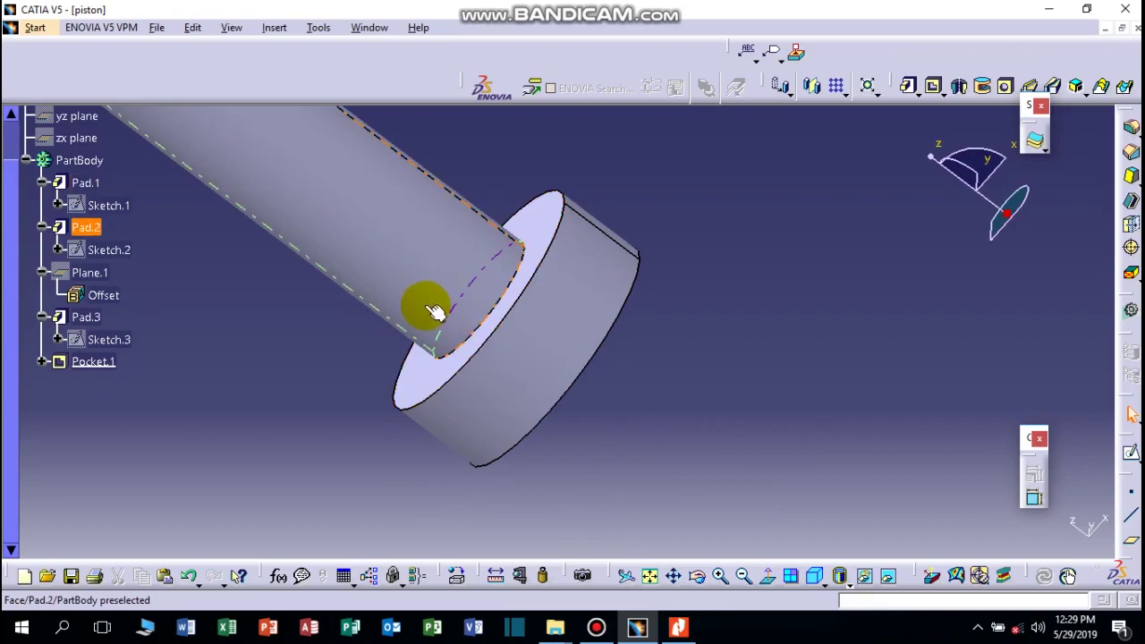
pyautogui.moveTo(660, 298); pyautogui.dragTo(606, 382, button='middle')
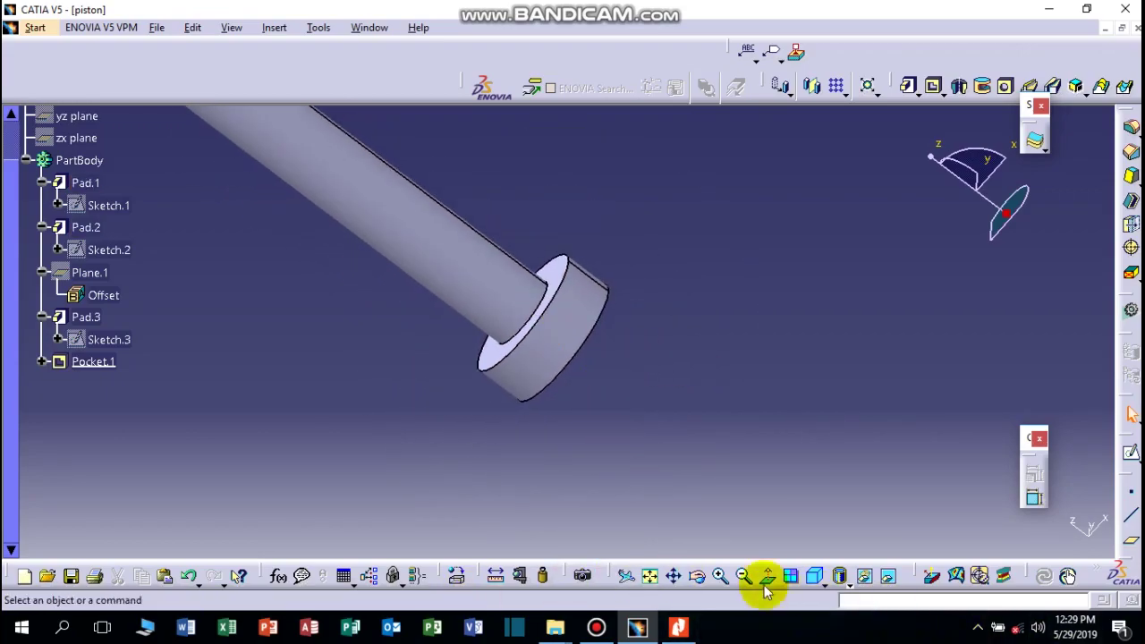